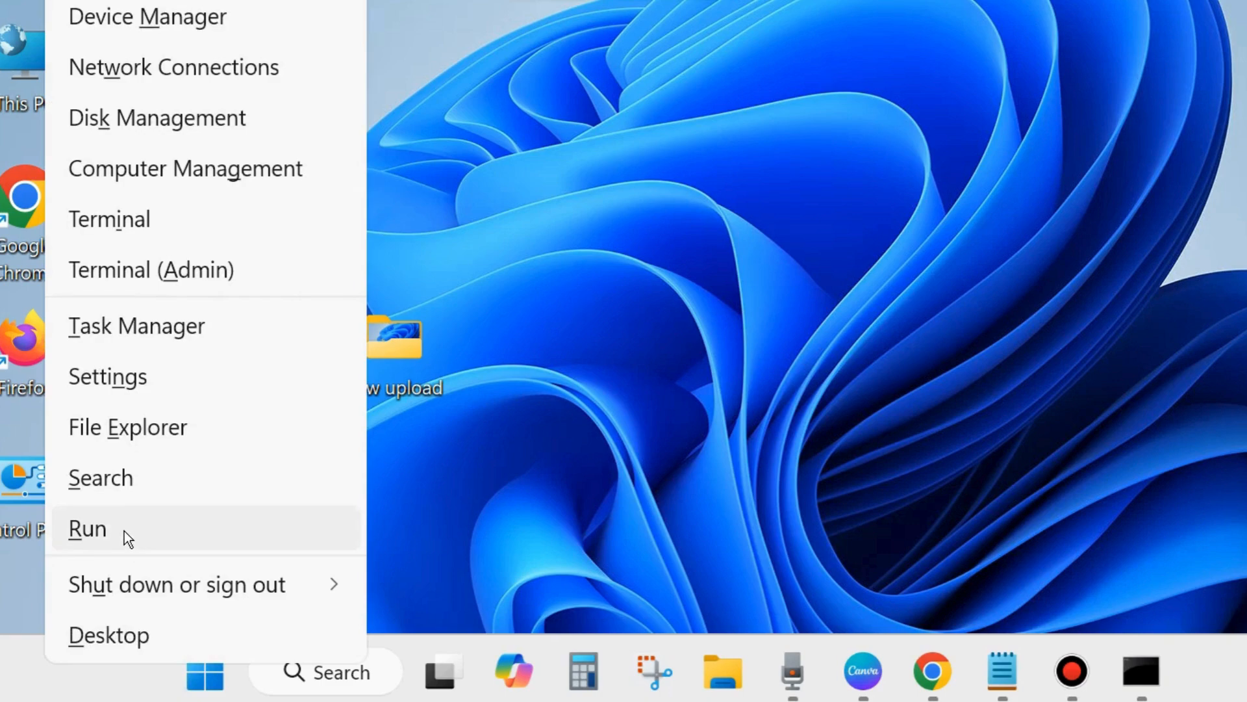
# Open the Run dialog and copy the command "msdt.exe -id DeviceDiagnostic" from the open Notepad note
pyautogui.click(123, 531)
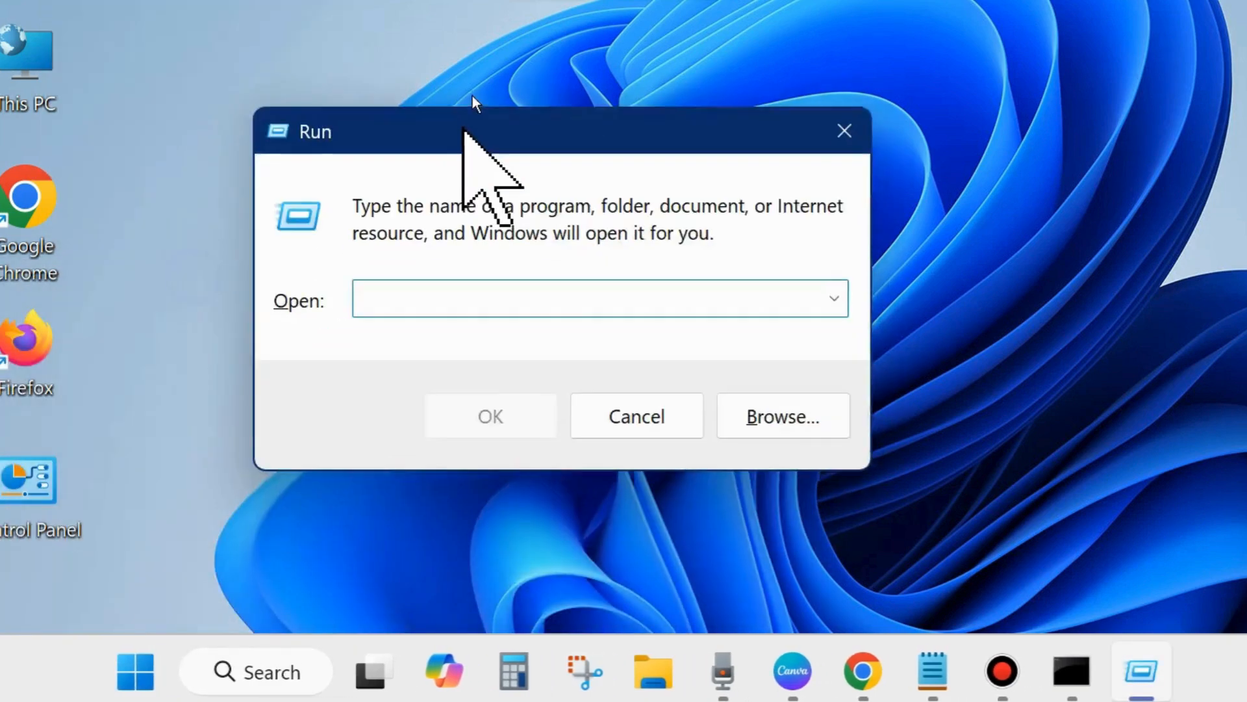
pyautogui.moveTo(464, 128); pyautogui.dragTo(452, 55)
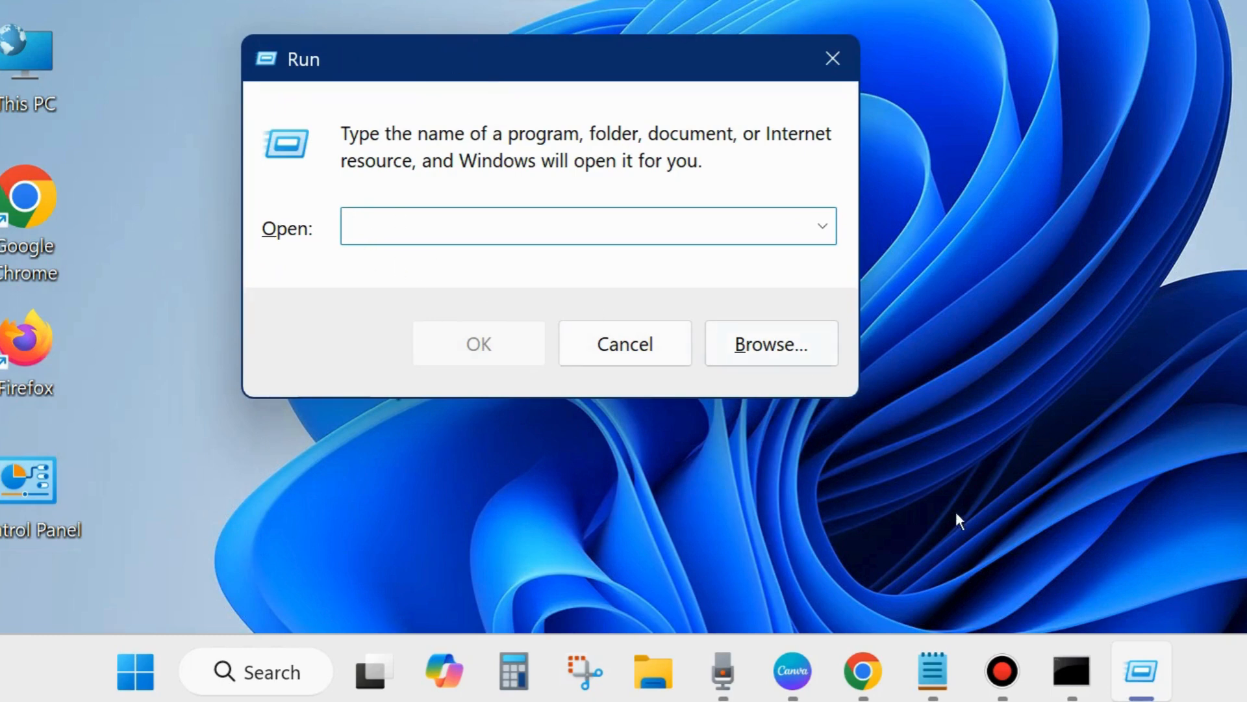
pyautogui.click(933, 671)
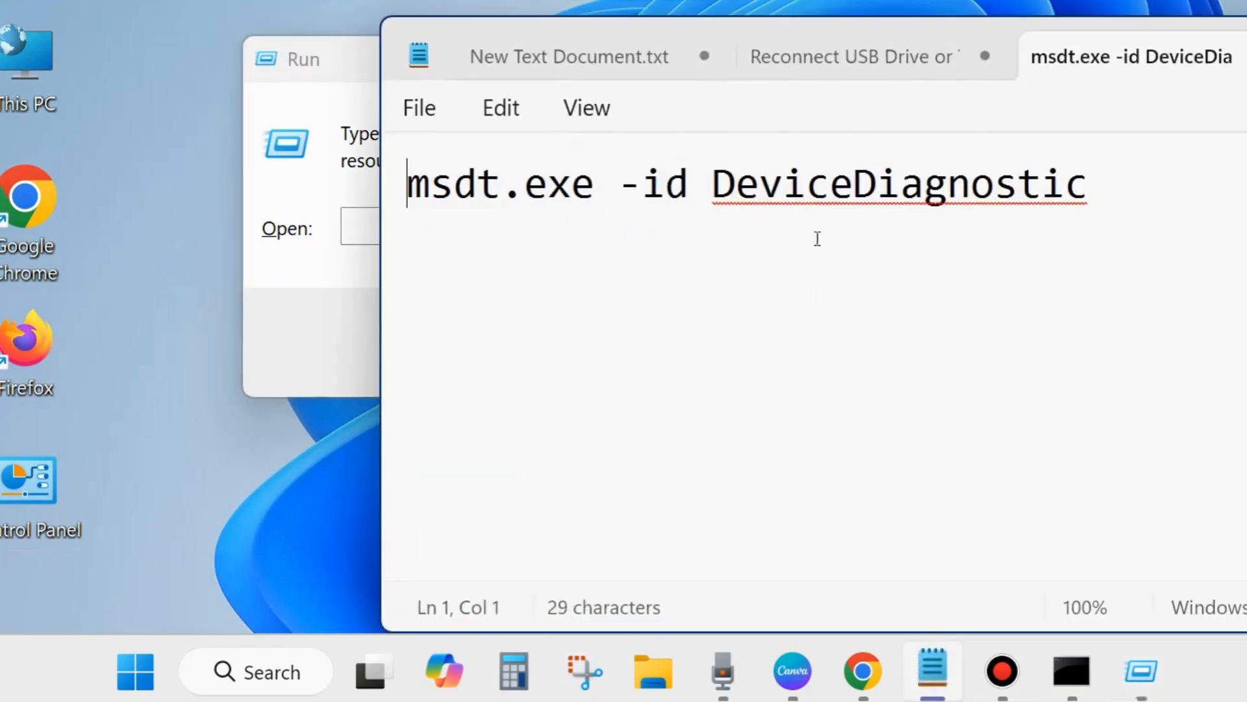
pyautogui.moveTo(1241, 58); pyautogui.dragTo(1136, 338)
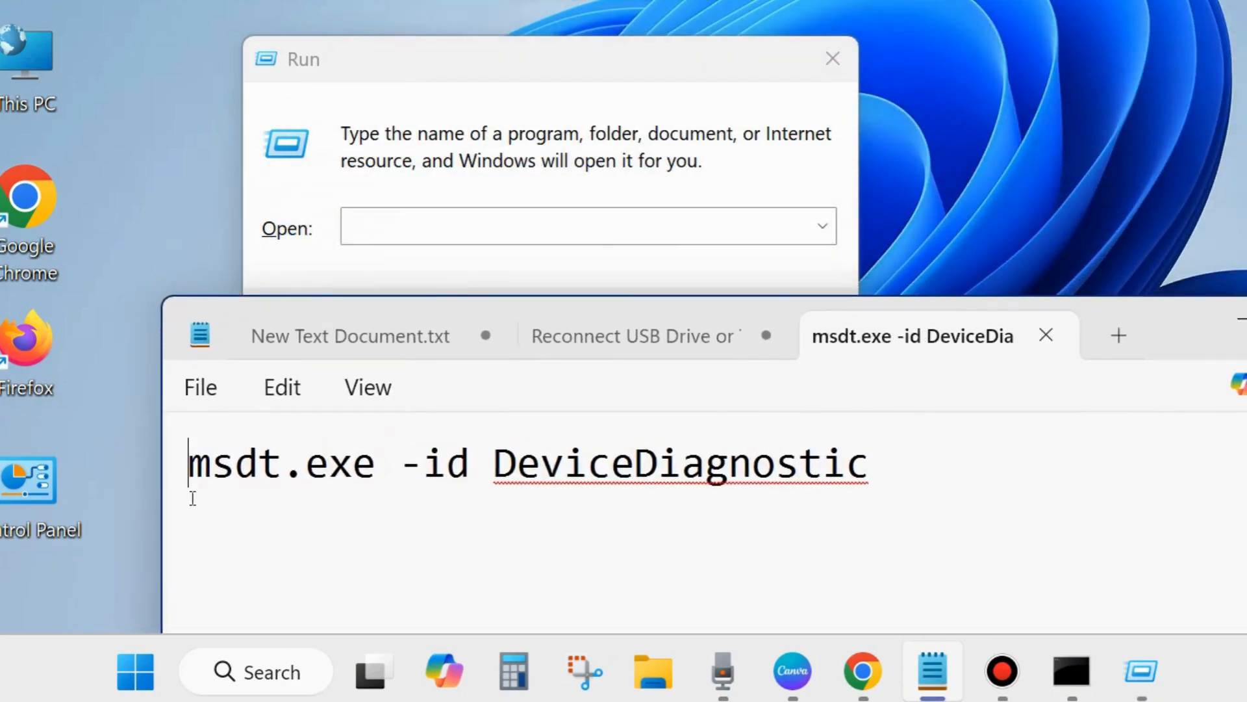
pyautogui.moveTo(188, 464); pyautogui.dragTo(861, 466)
pyautogui.hotkey('ctrl', 'c')
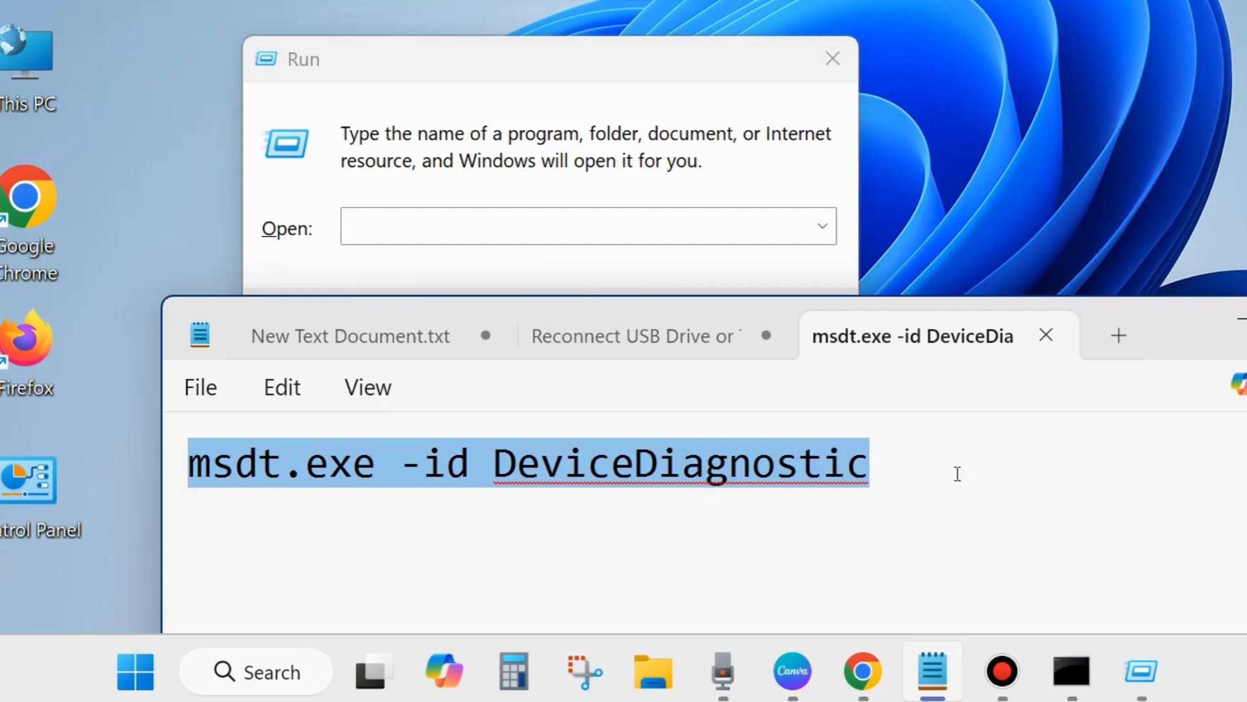
# Launch the Hardware and Devices troubleshooter by running the copied command from the Run dialog
pyautogui.click(471, 218)
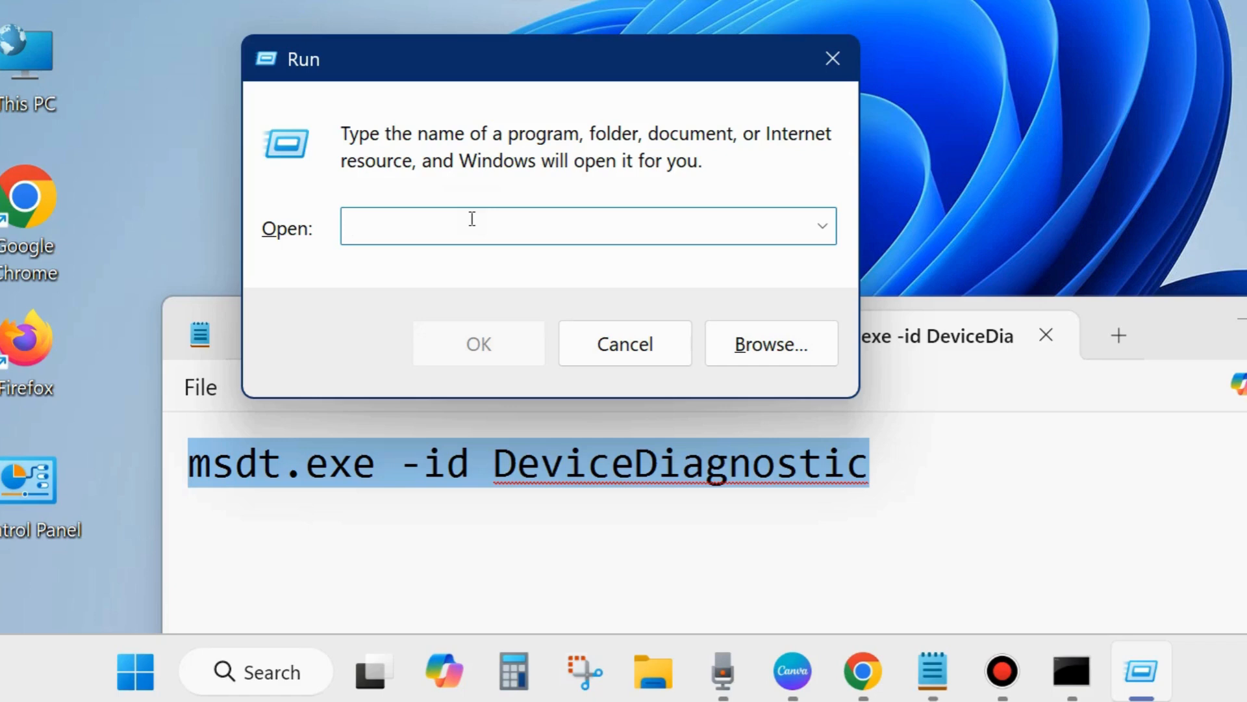
pyautogui.hotkey('ctrl', 'v')
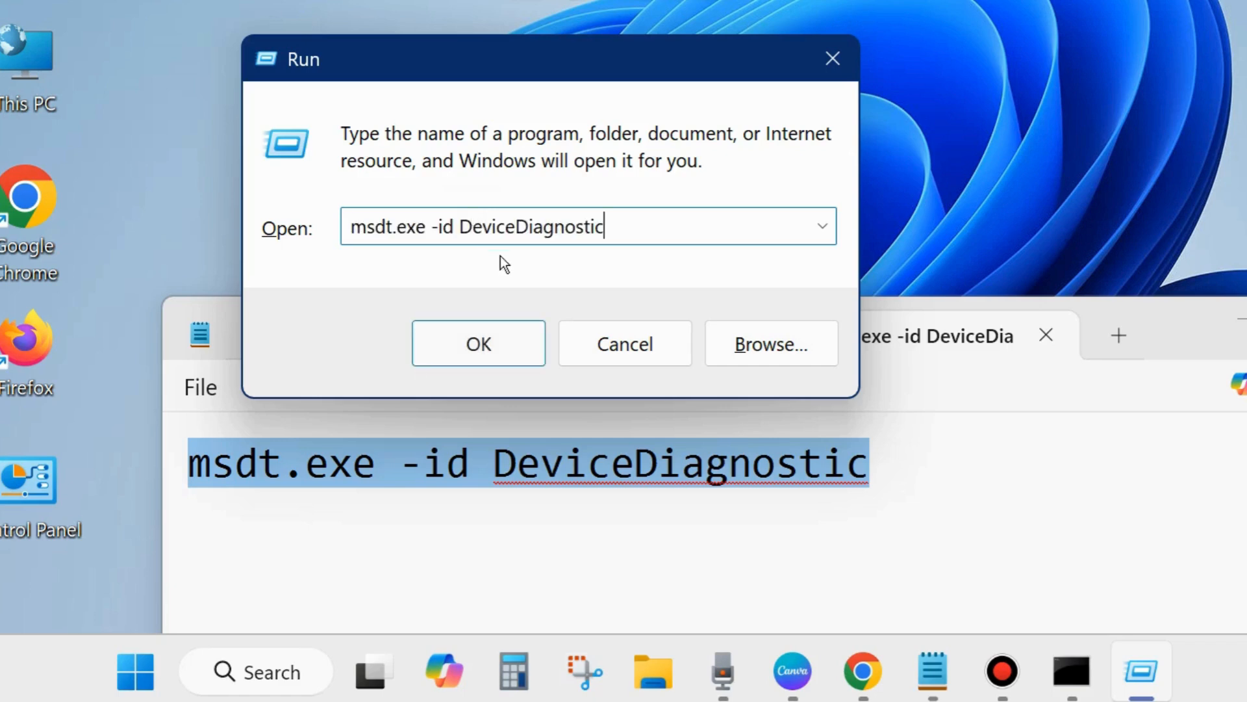
pyautogui.click(479, 344)
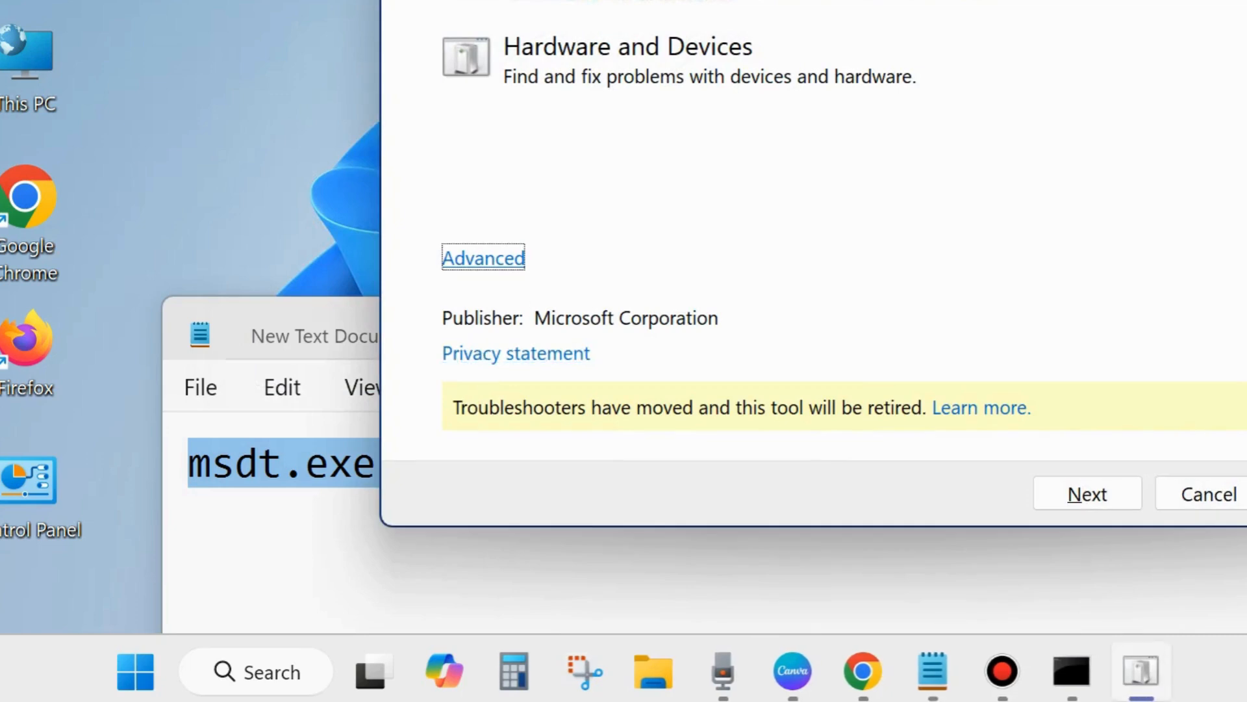
# Show the troubleshooter's advanced options with "Apply repairs automatically" enabled and start detecting hardware problems
pyautogui.moveTo(893, 0); pyautogui.dragTo(707, 42)
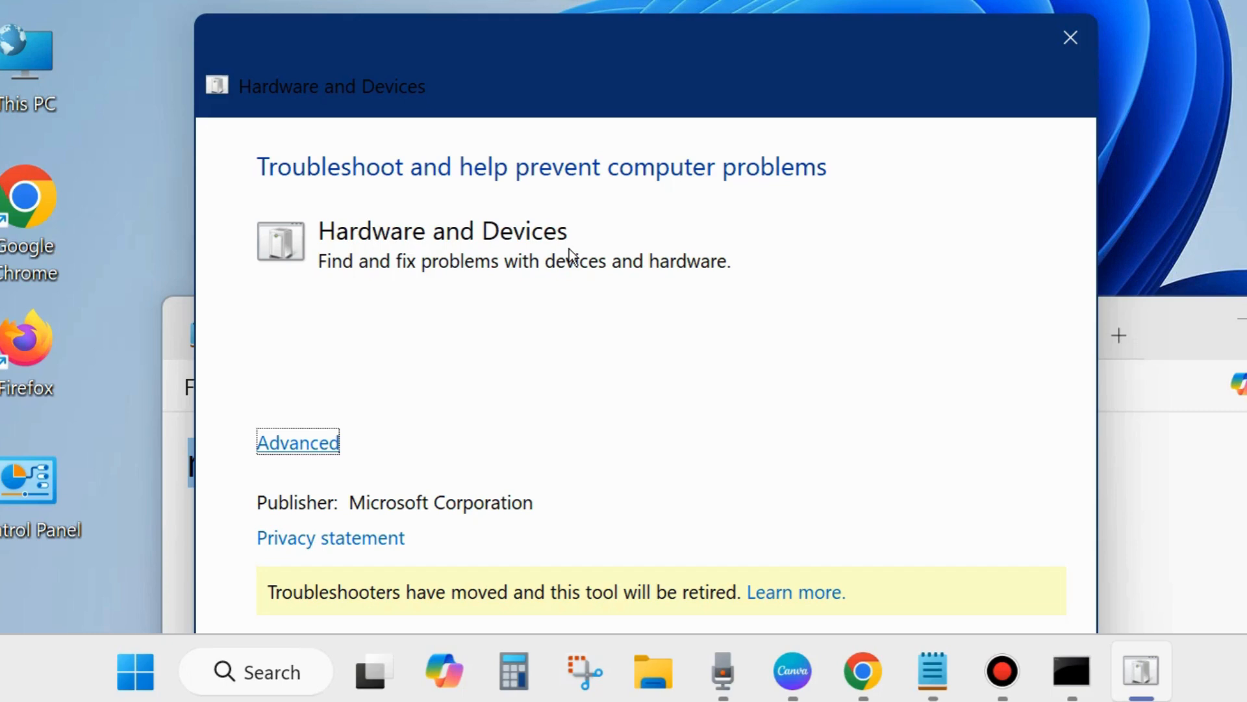
pyautogui.click(305, 441)
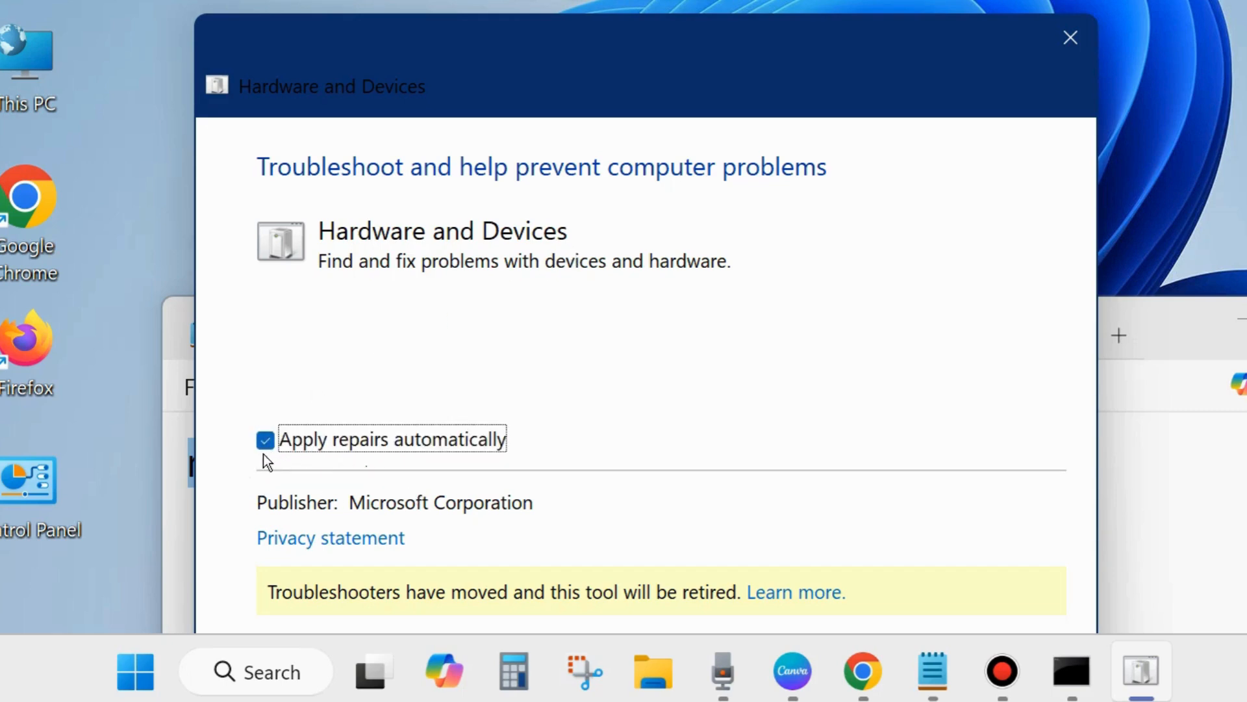
pyautogui.moveTo(661, 51); pyautogui.dragTo(605, 0)
pyautogui.click(842, 516)
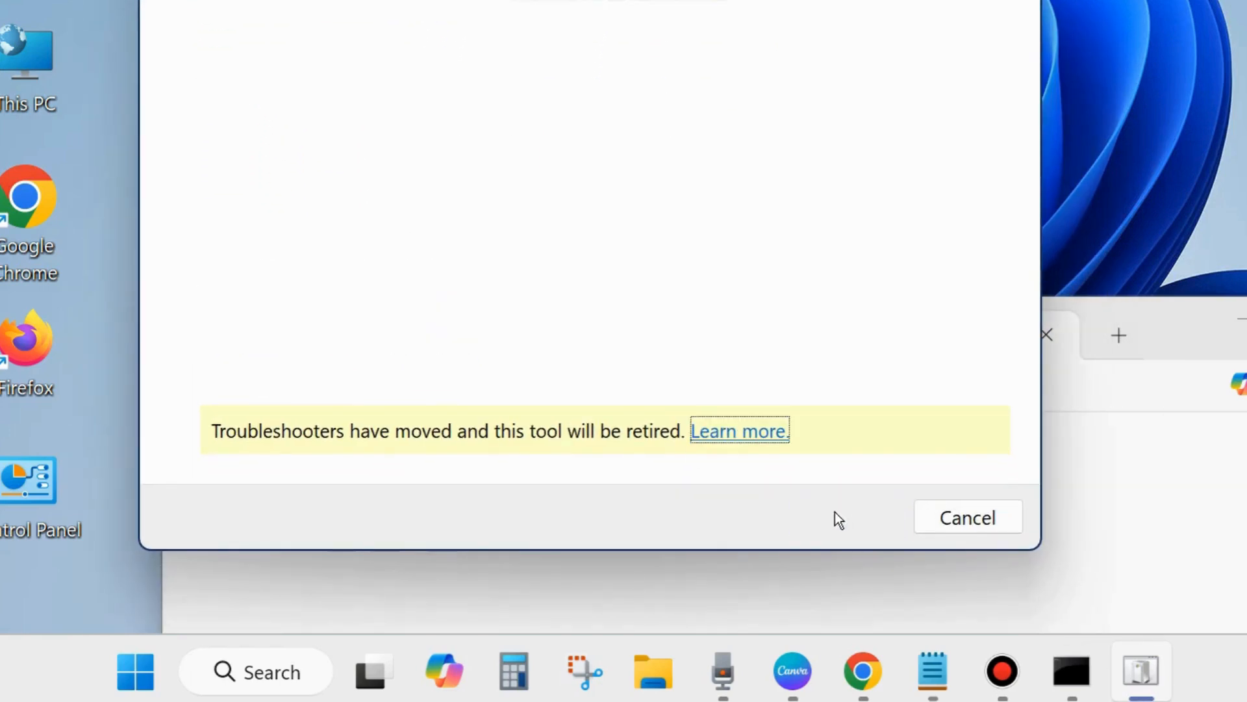
pyautogui.moveTo(622, 0); pyautogui.dragTo(687, 29)
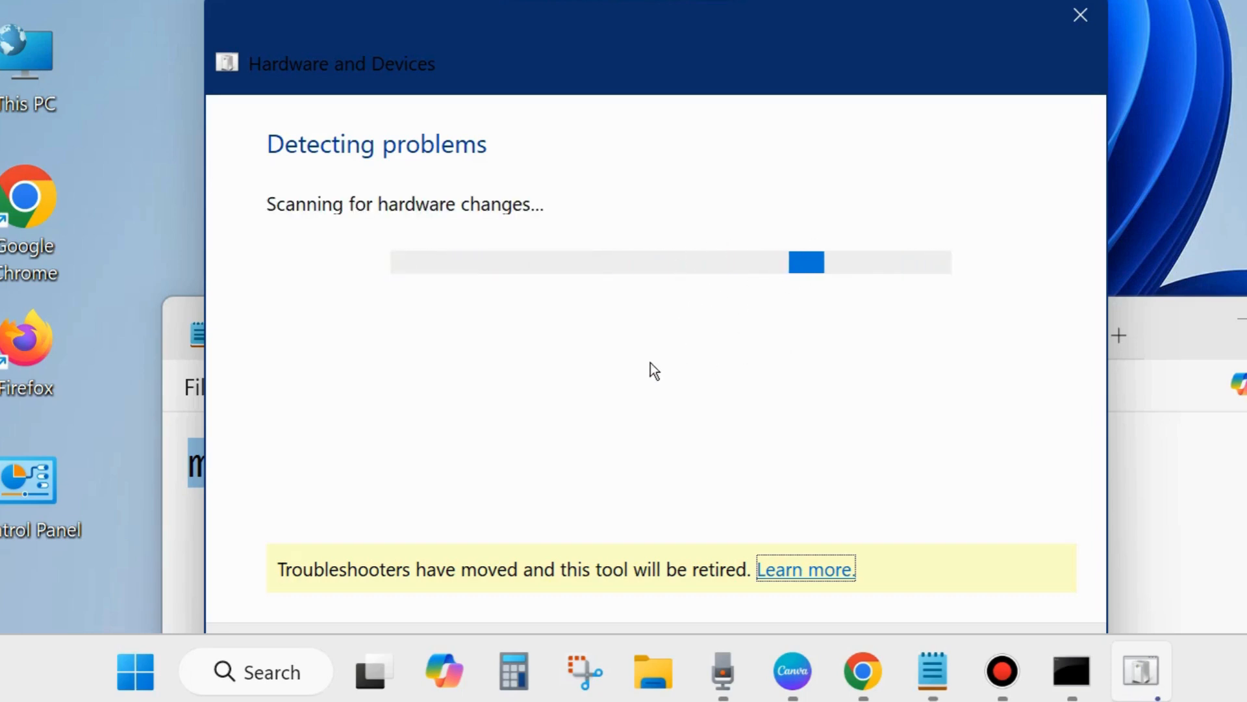
# Close the troubleshooter and the Notepad documents without saving changes
pyautogui.click(1081, 13)
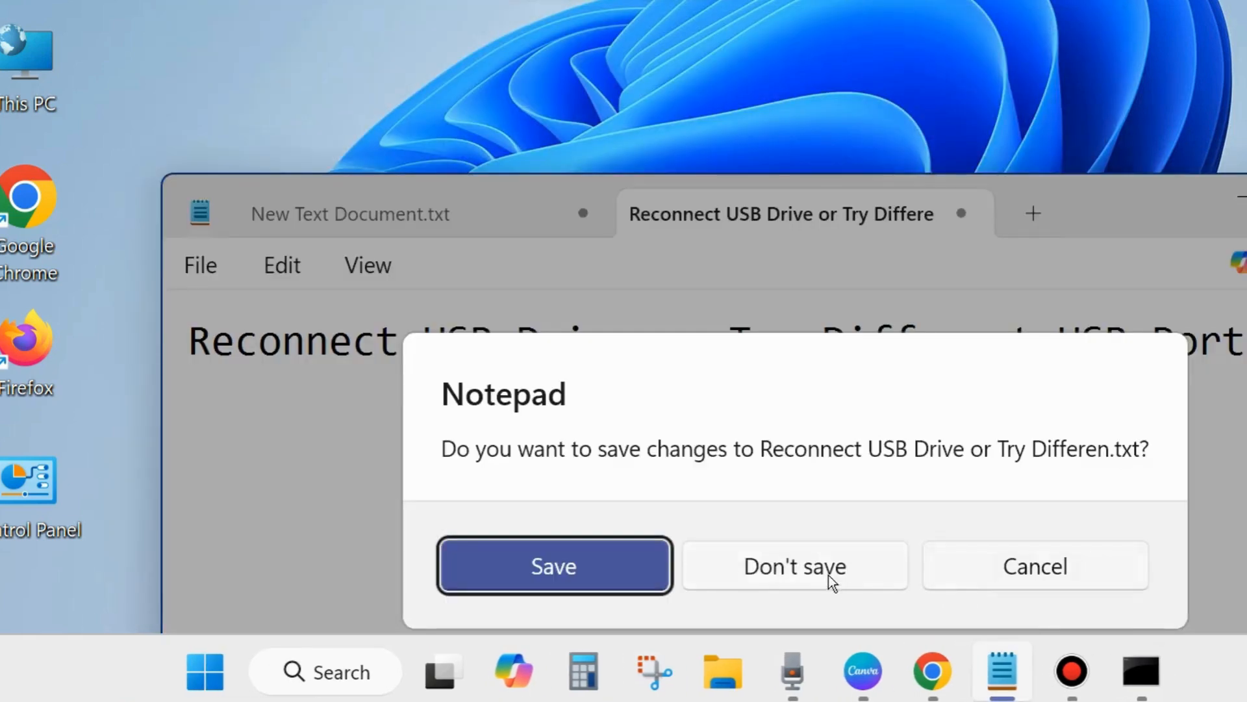
pyautogui.click(805, 569)
pyautogui.click(809, 552)
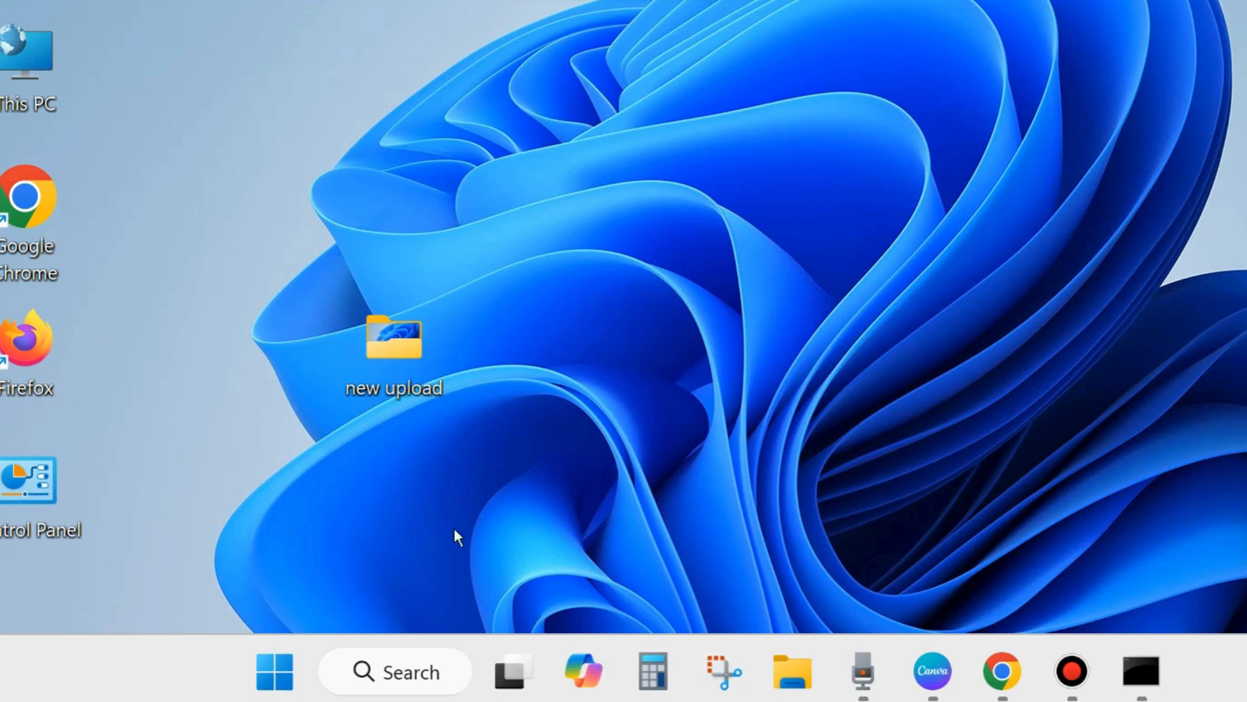
# Open Device Manager and expand the Security devices category
pyautogui.rightClick(277, 673)
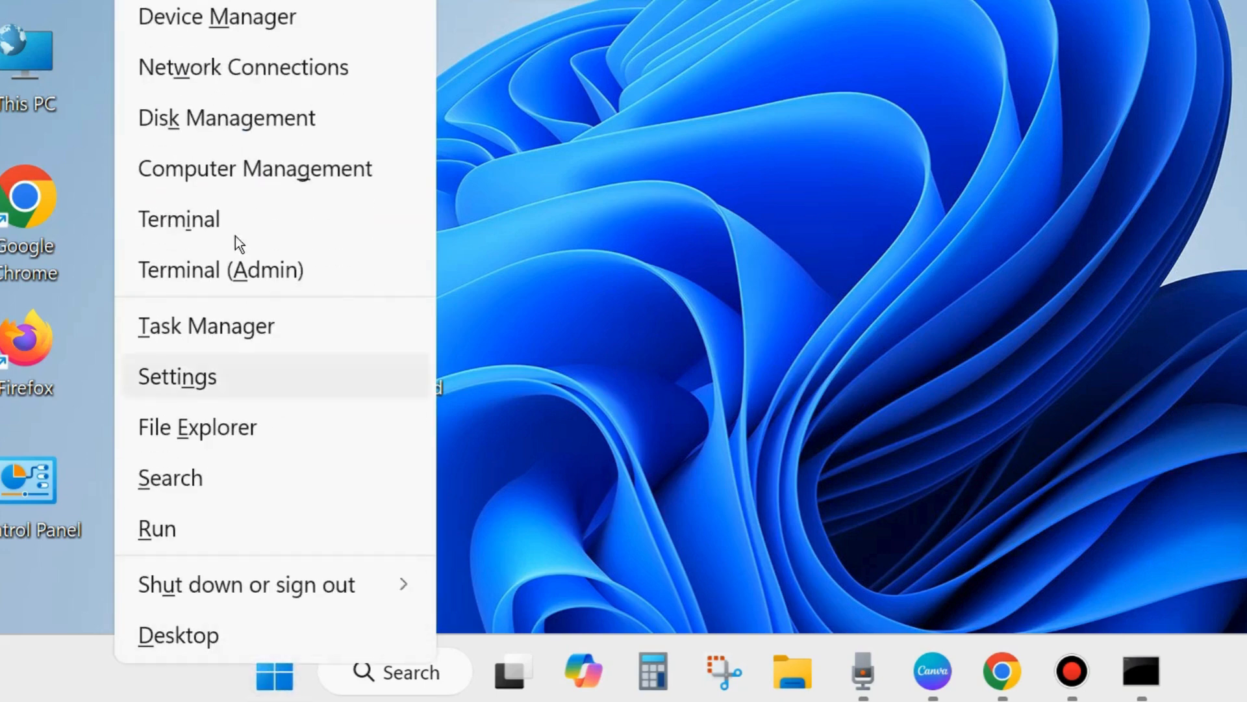
pyautogui.click(210, 18)
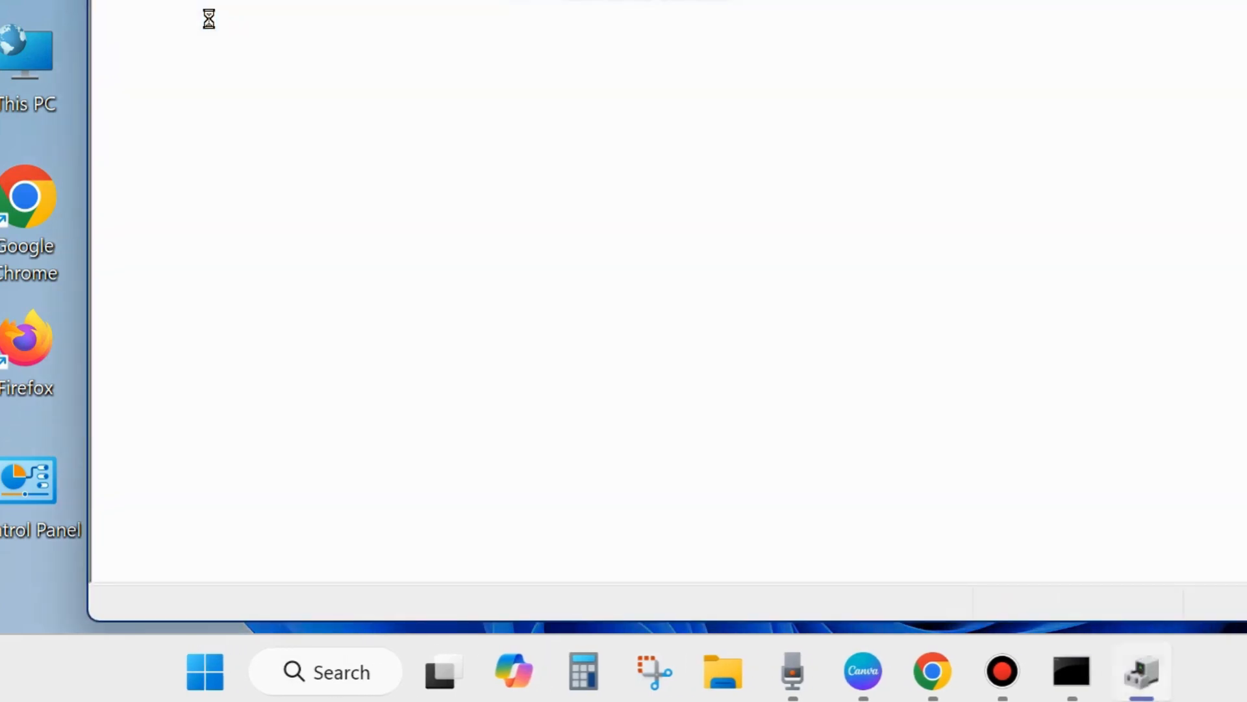
pyautogui.moveTo(663, 0); pyautogui.dragTo(590, 27)
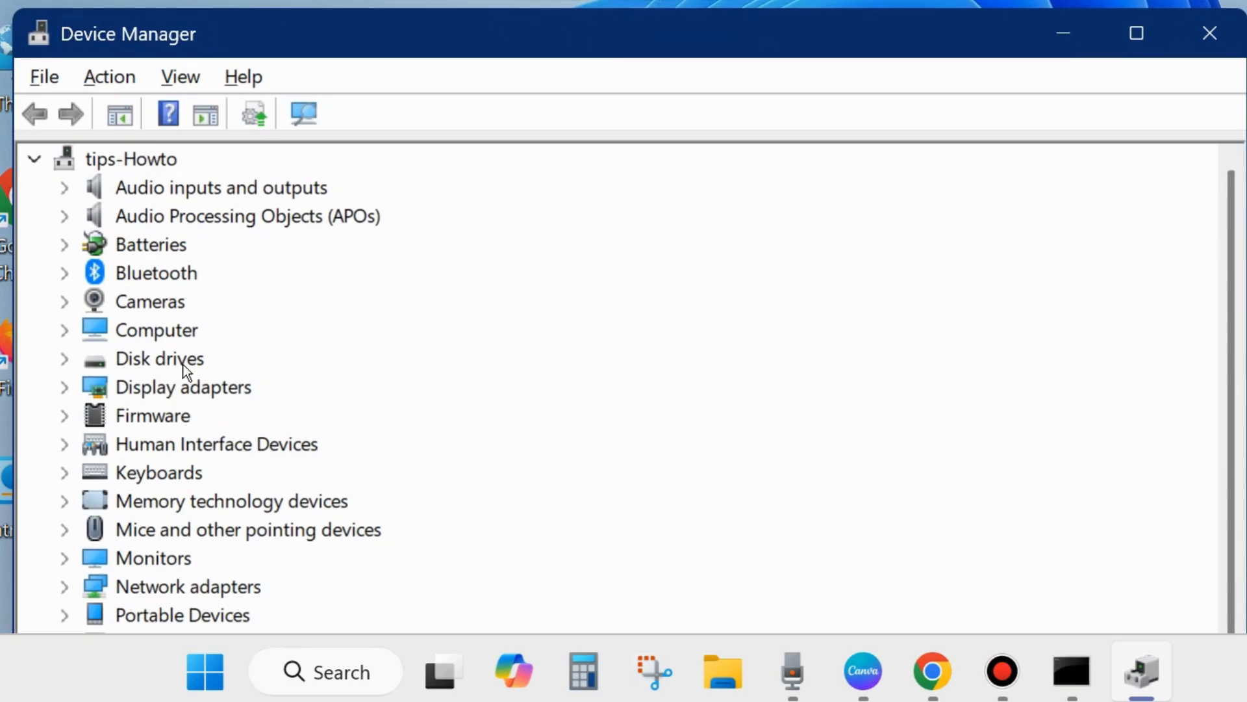
pyautogui.scroll(-1, 169, 366)
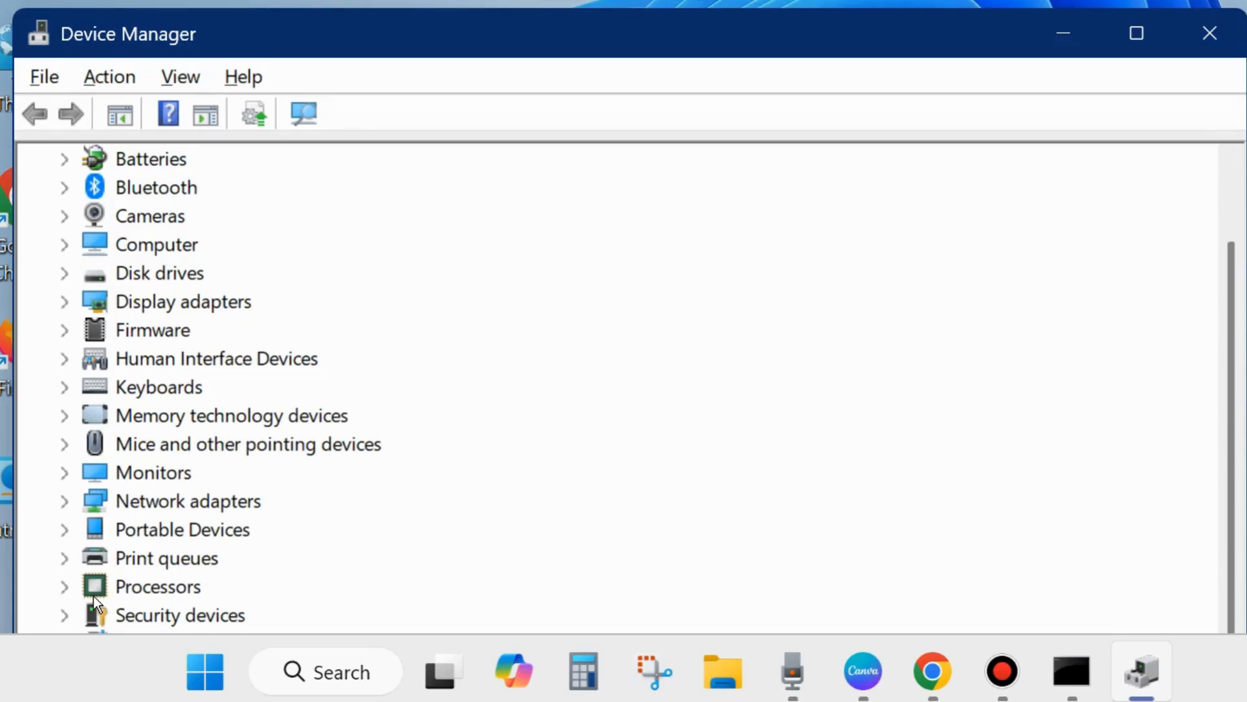
pyautogui.moveTo(432, 33); pyautogui.dragTo(437, 0)
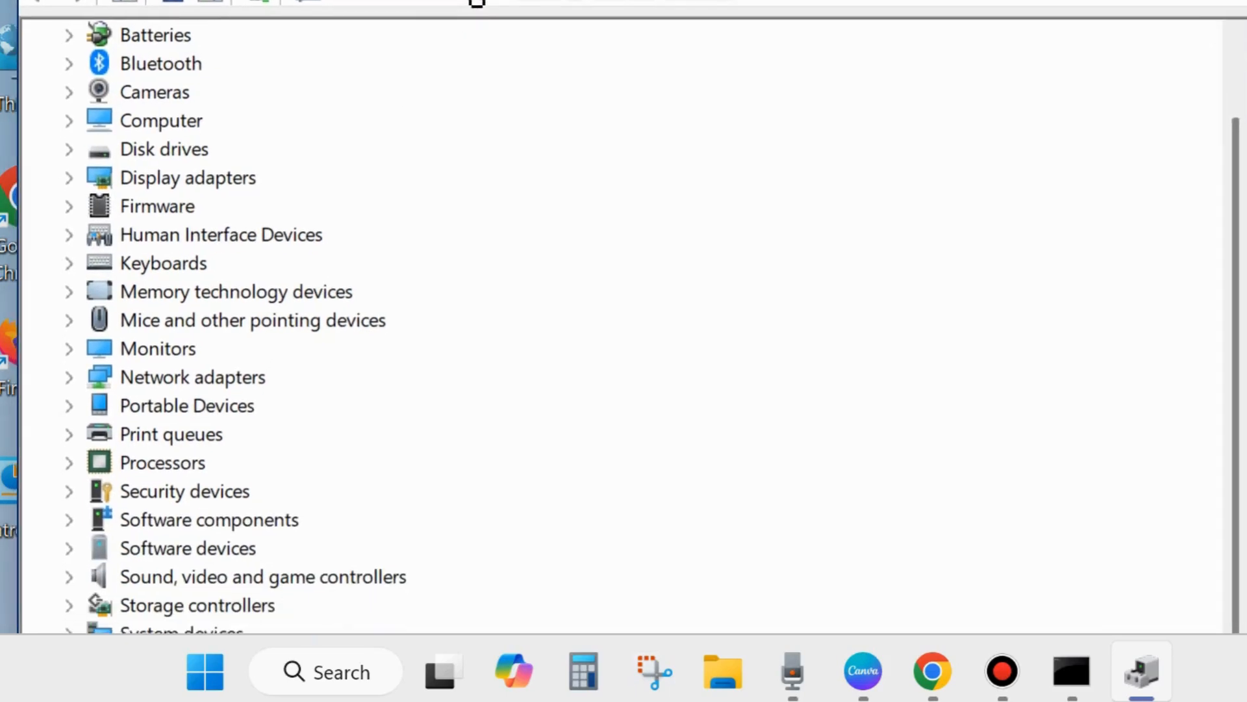
pyautogui.click(70, 492)
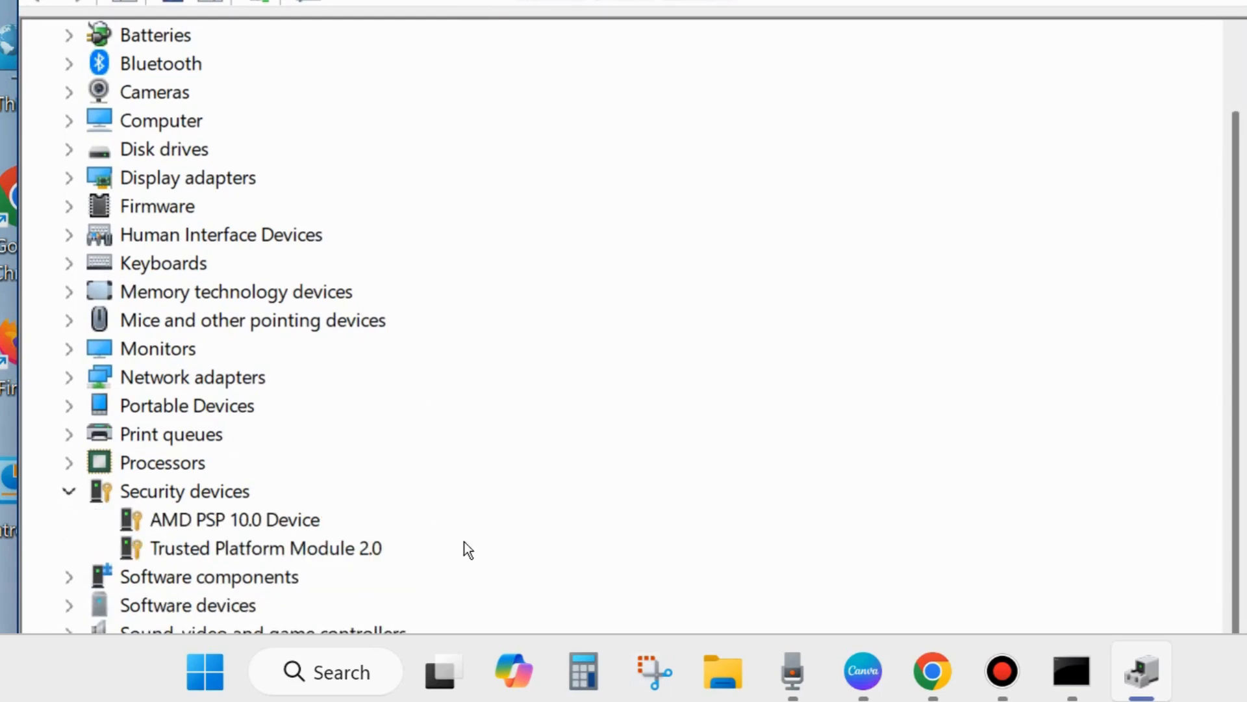
# Search automatically for an updated driver for the AMD PSP 10.0 Device, and close Device Manager
pyautogui.rightClick(197, 518)
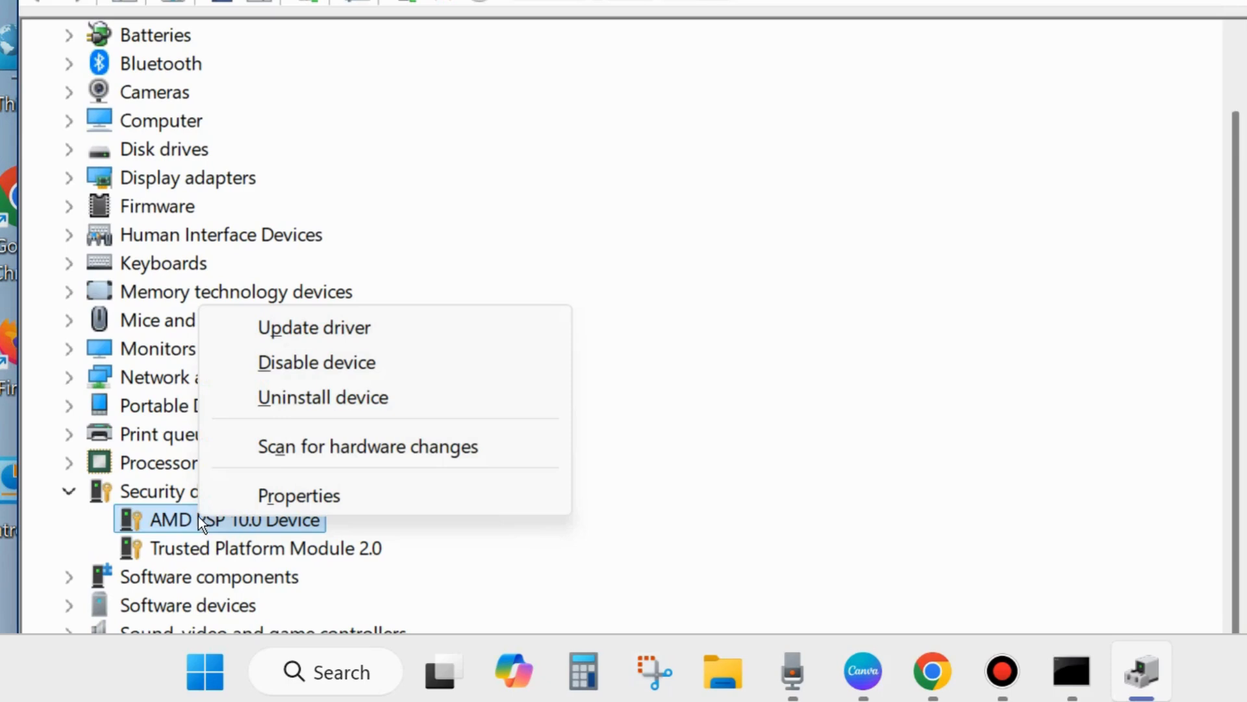
pyautogui.click(322, 326)
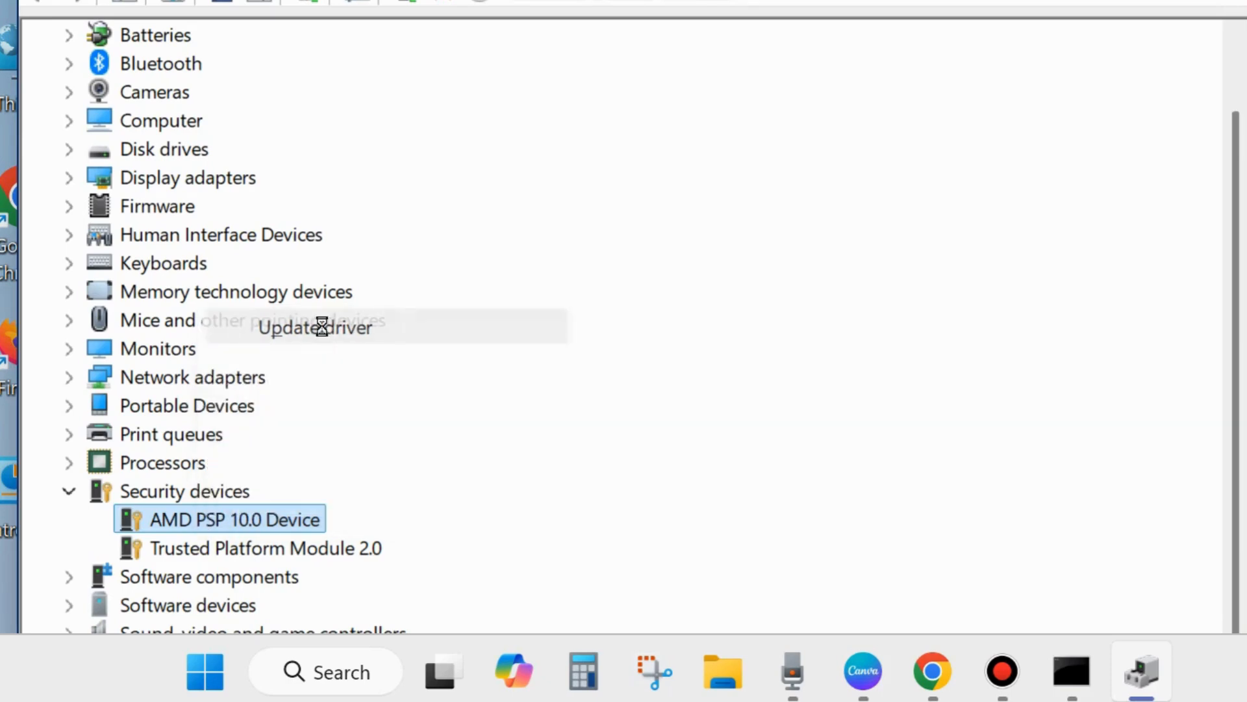
pyautogui.moveTo(572, 1); pyautogui.dragTo(557, 69)
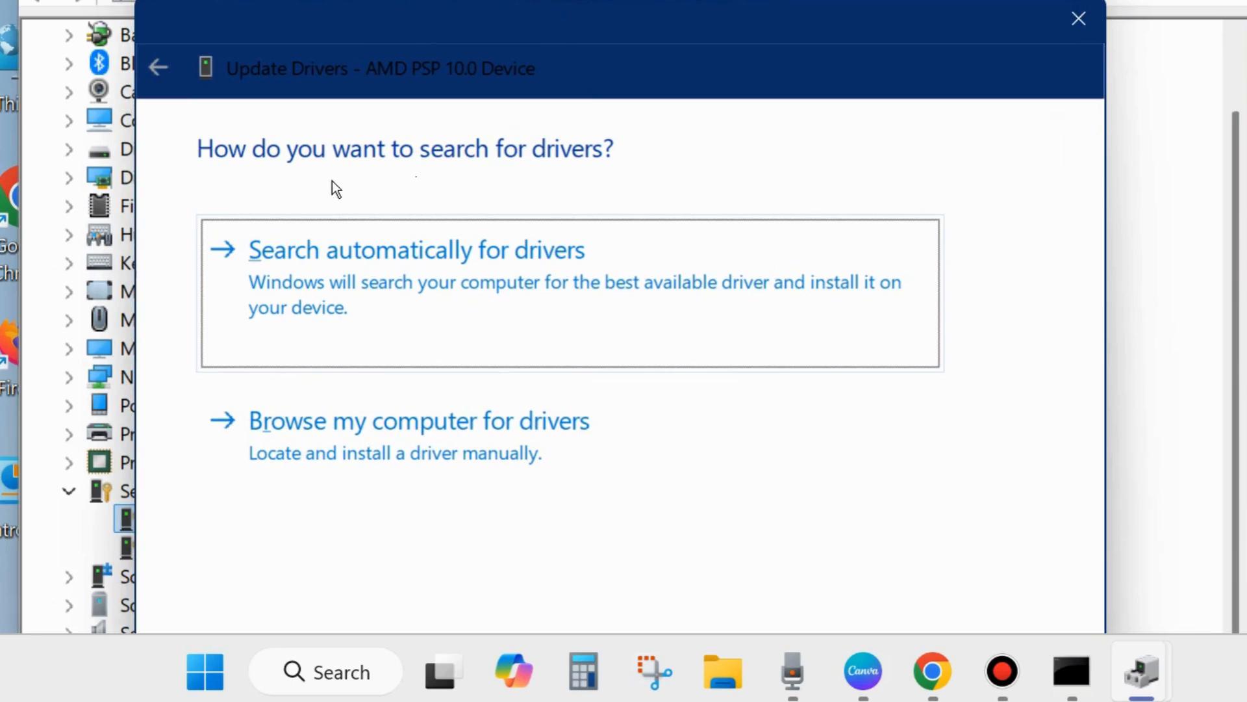
pyautogui.click(524, 251)
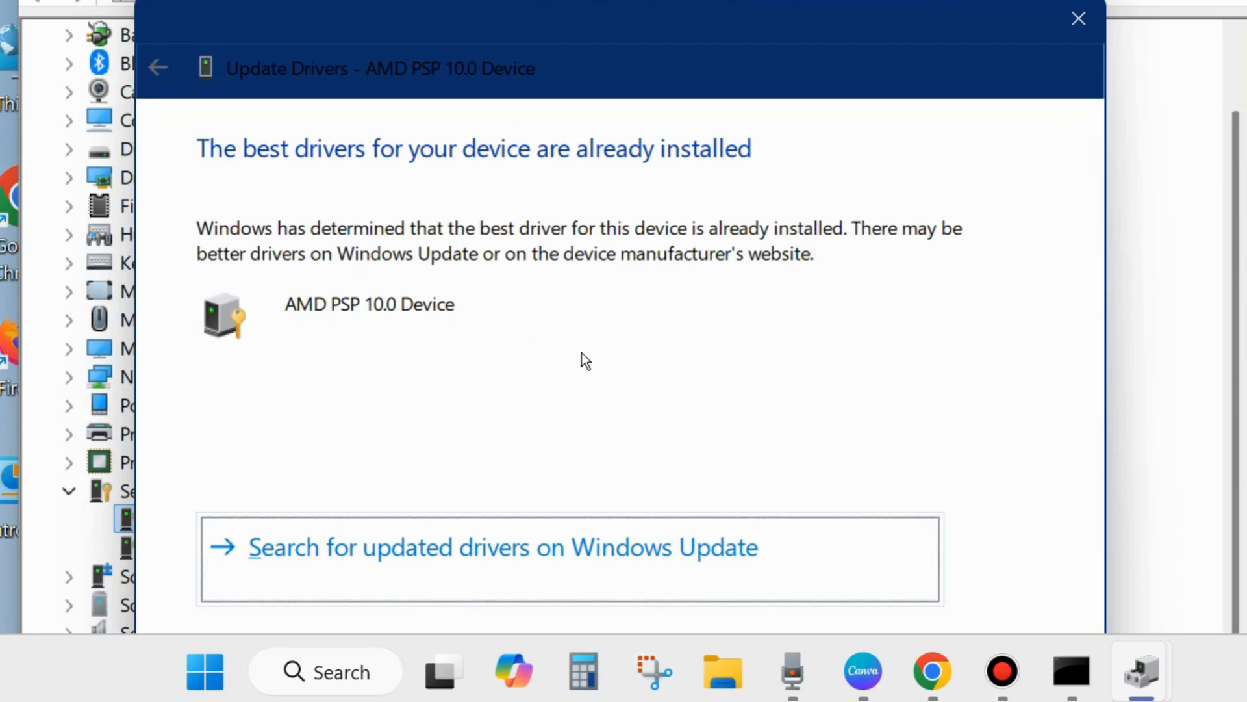
pyautogui.click(1083, 18)
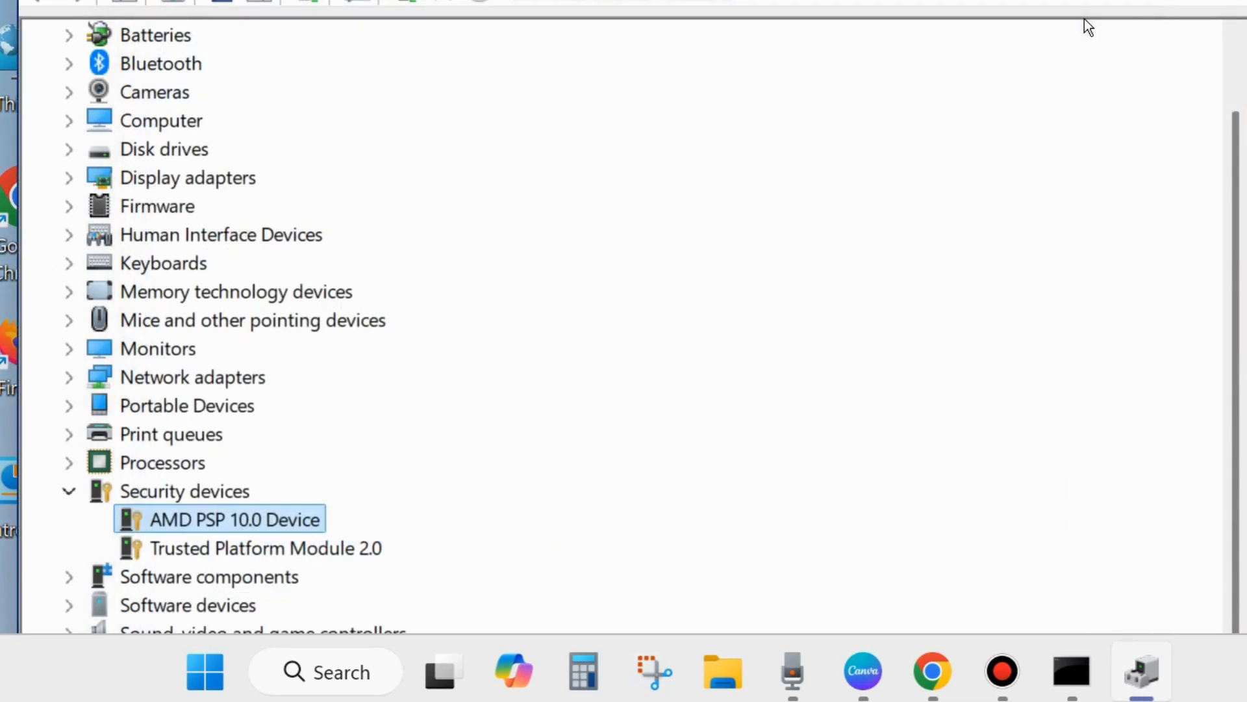
pyautogui.scroll(2, 110, 273)
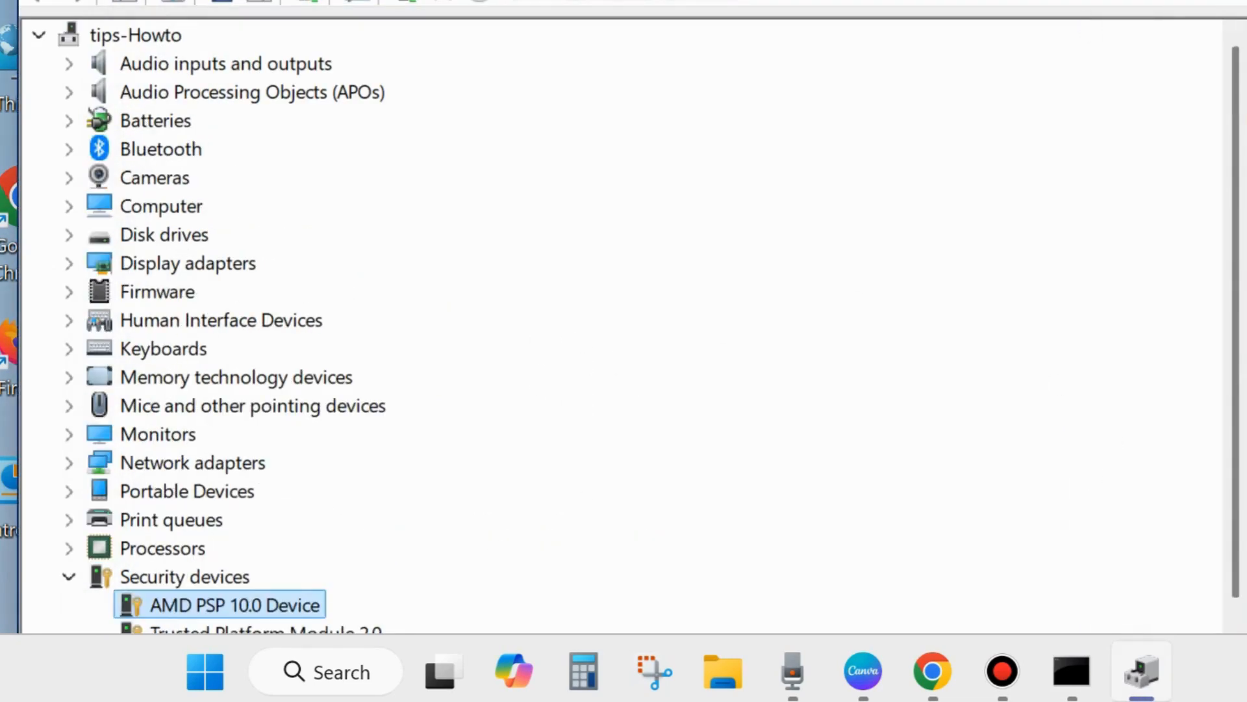
pyautogui.hotkey('alt', 'F4')
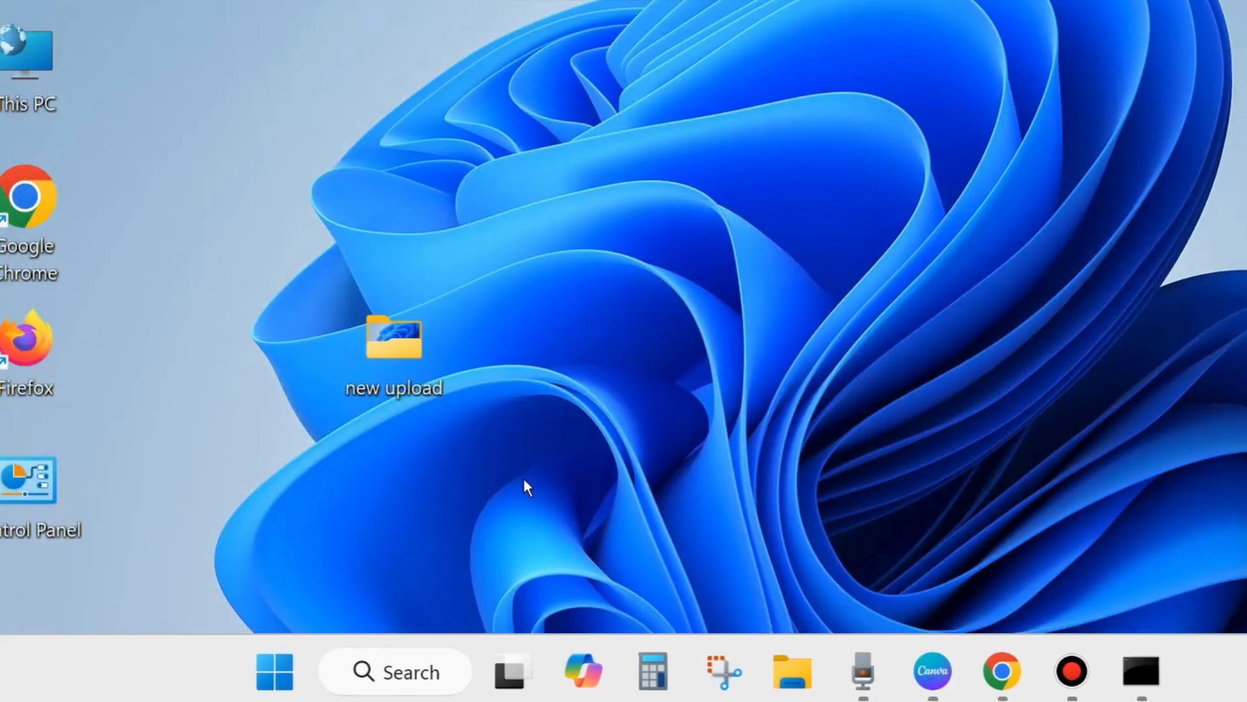
# Search Windows for "cmd" and open Command Prompt as administrator
pyautogui.click(404, 667)
pyautogui.write('cmd')
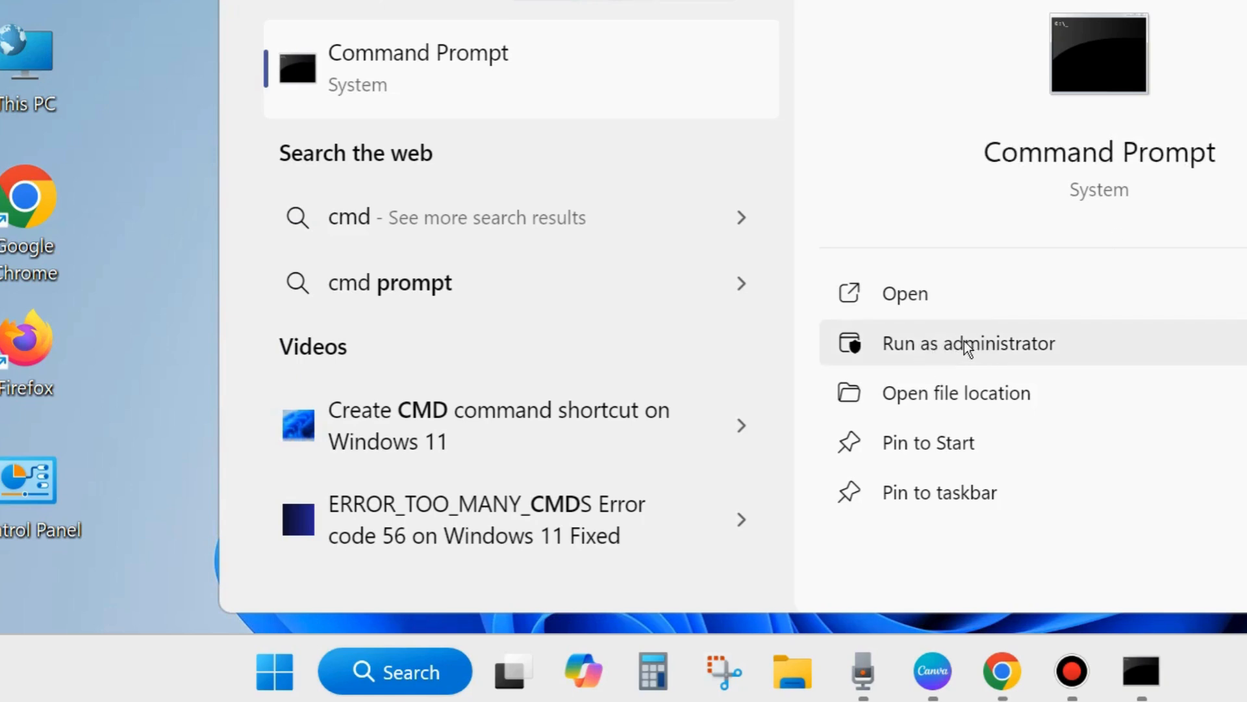
pyautogui.click(1006, 350)
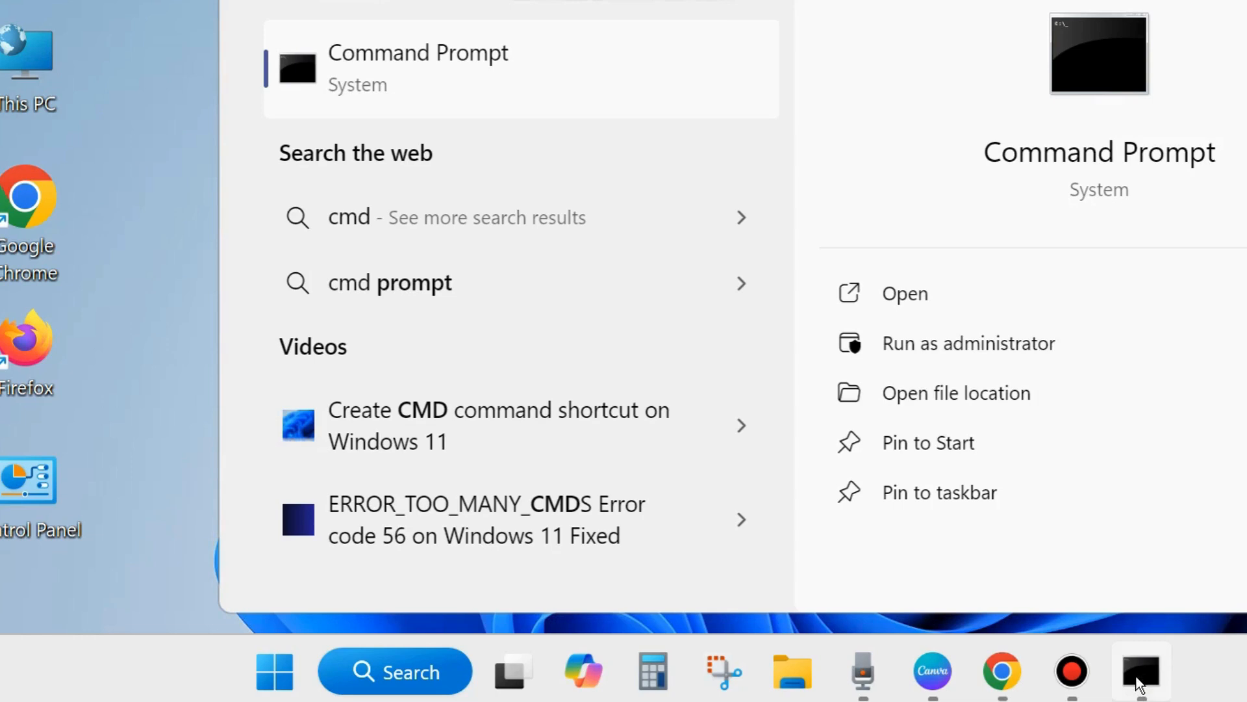
pyautogui.moveTo(725, 0); pyautogui.dragTo(543, 56)
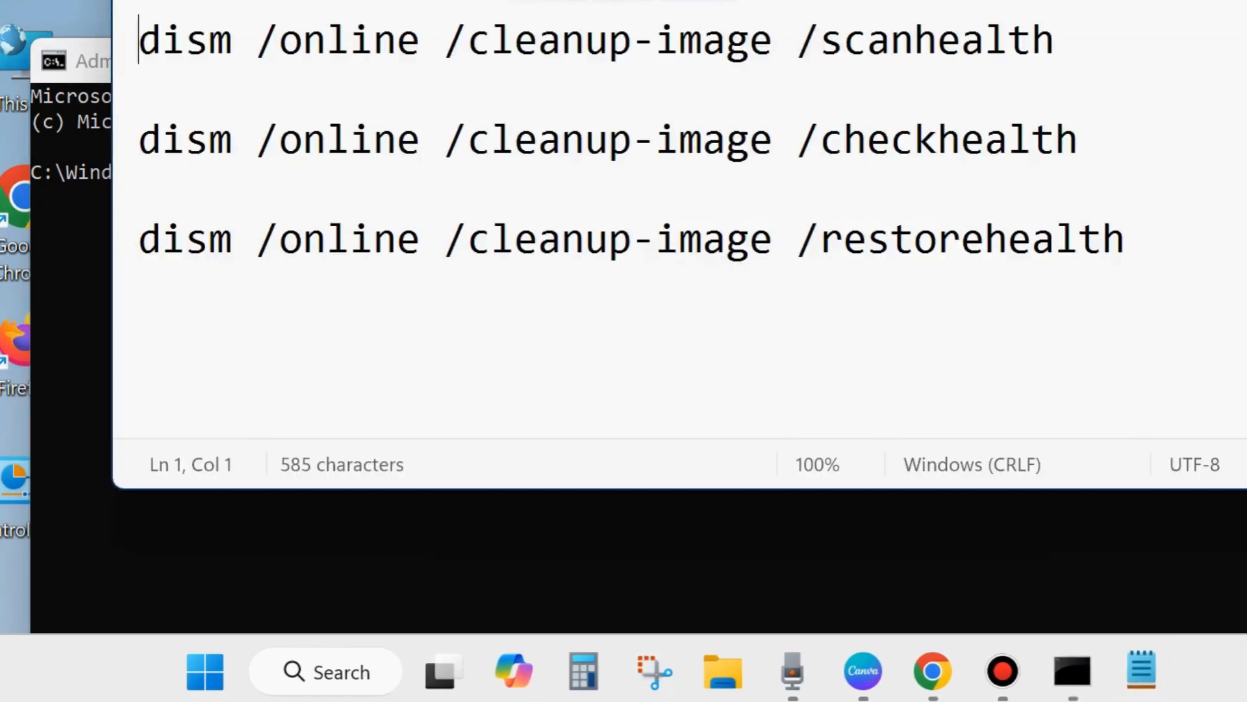
# Highlight the DISM scanhealth, checkhealth and restorehealth commands one by one in the Notepad note, and return to Command Prompt
pyautogui.moveTo(864, 0); pyautogui.dragTo(831, 228)
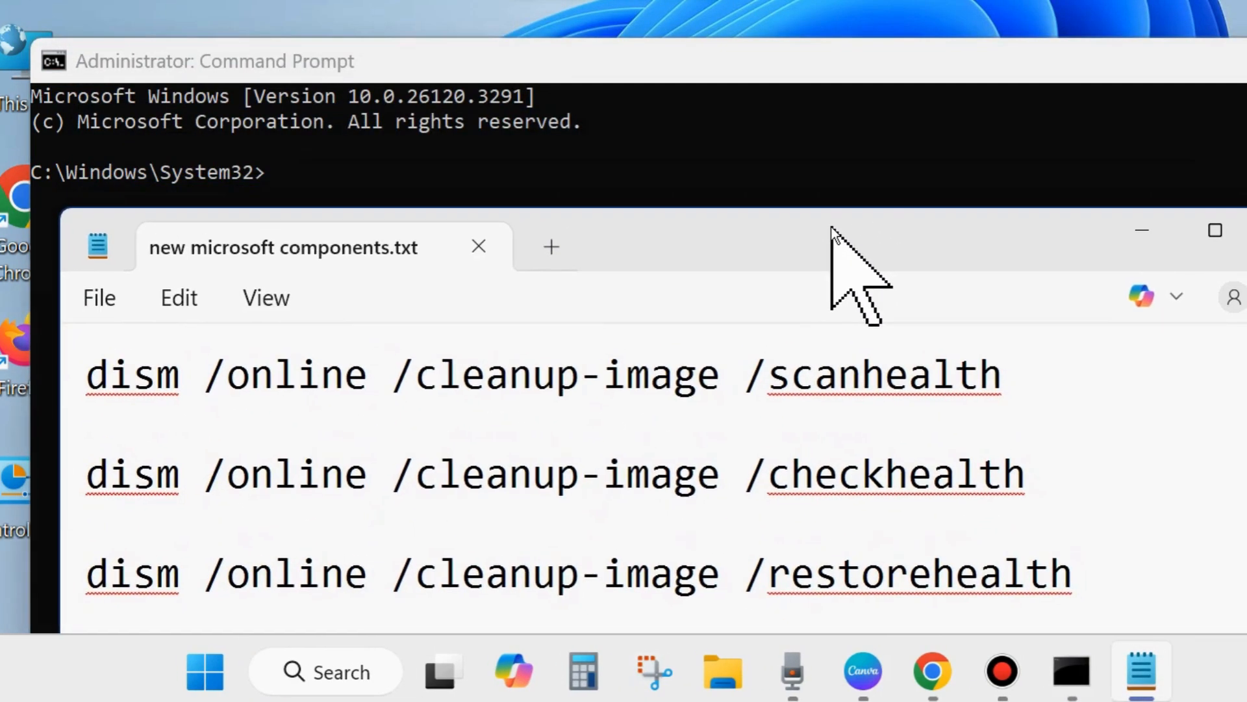
pyautogui.click(72, 402)
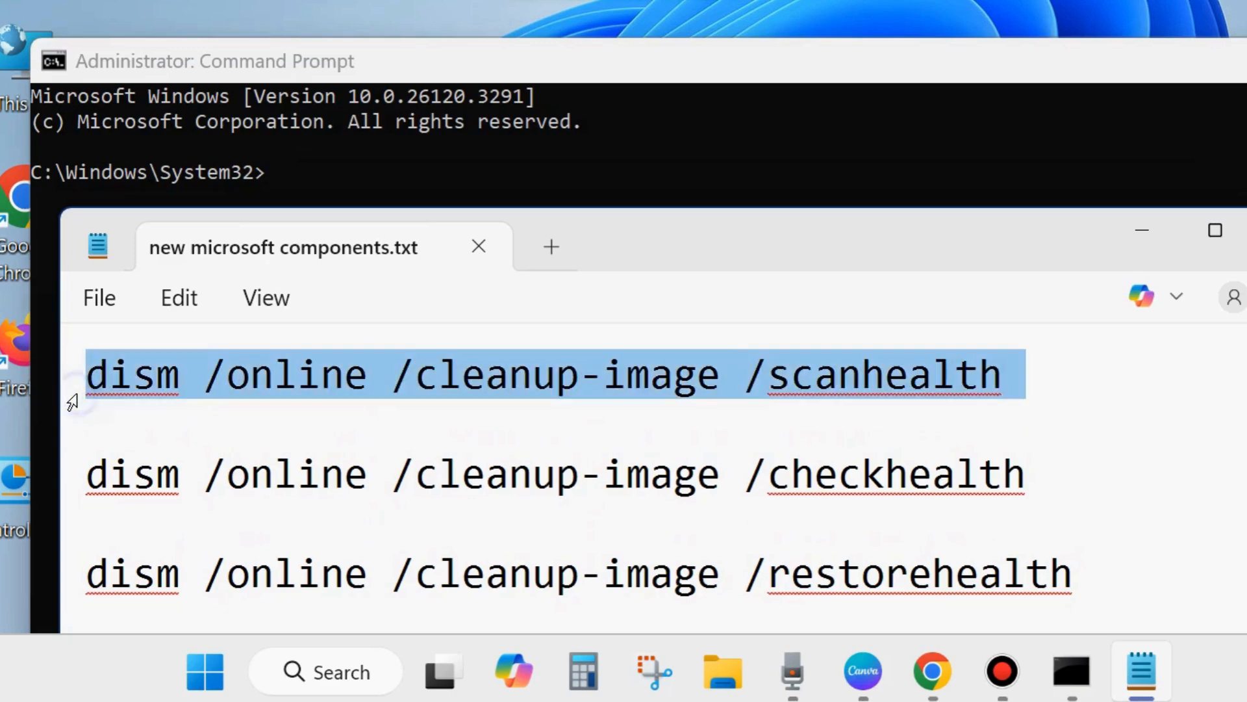
pyautogui.click(72, 490)
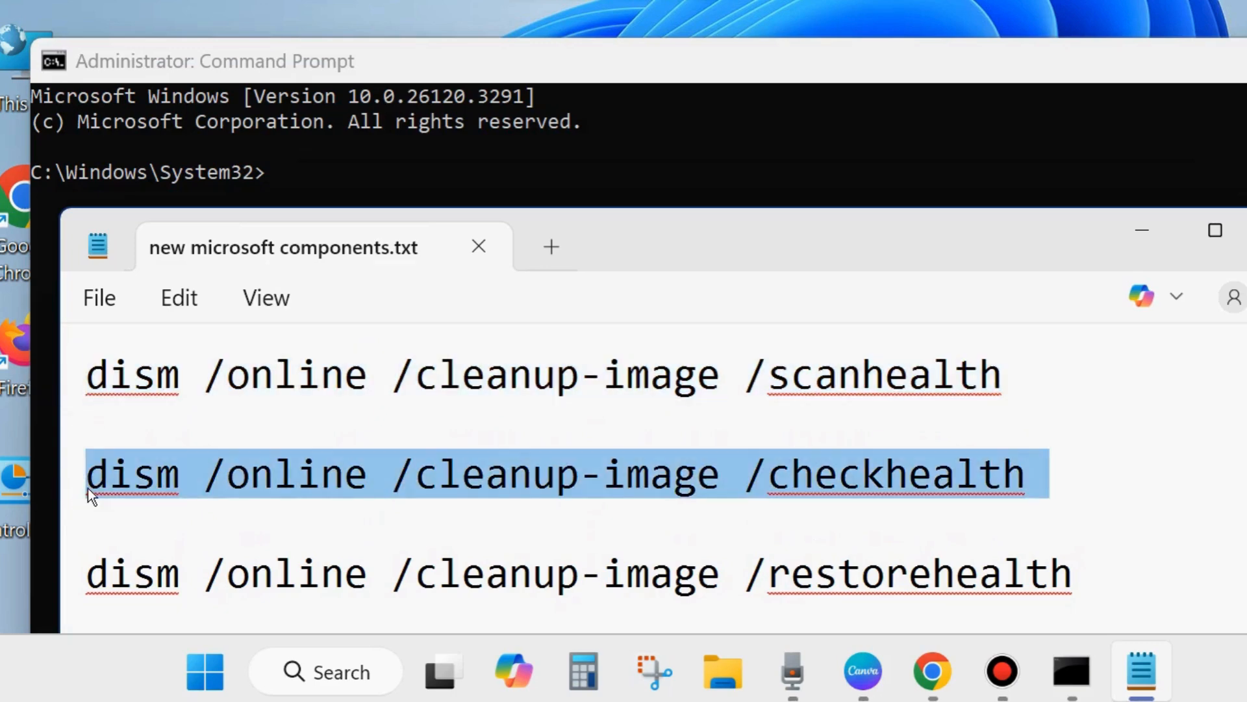
pyautogui.click(68, 571)
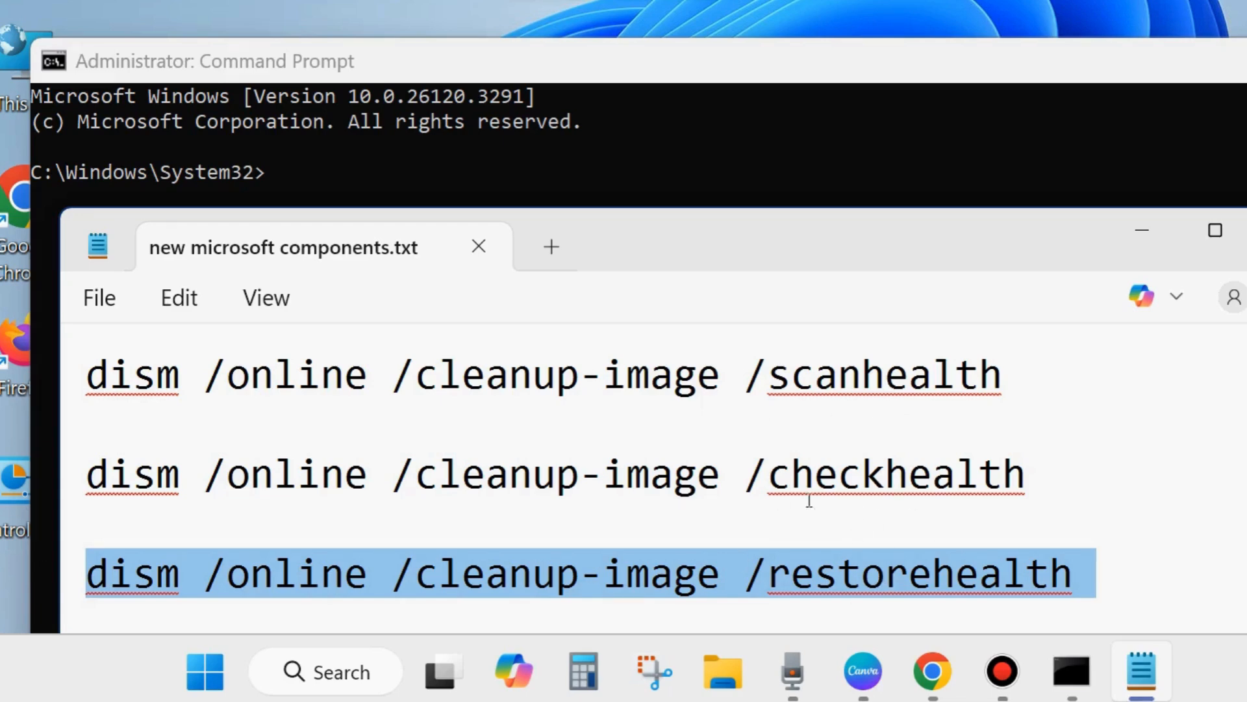
pyautogui.click(271, 170)
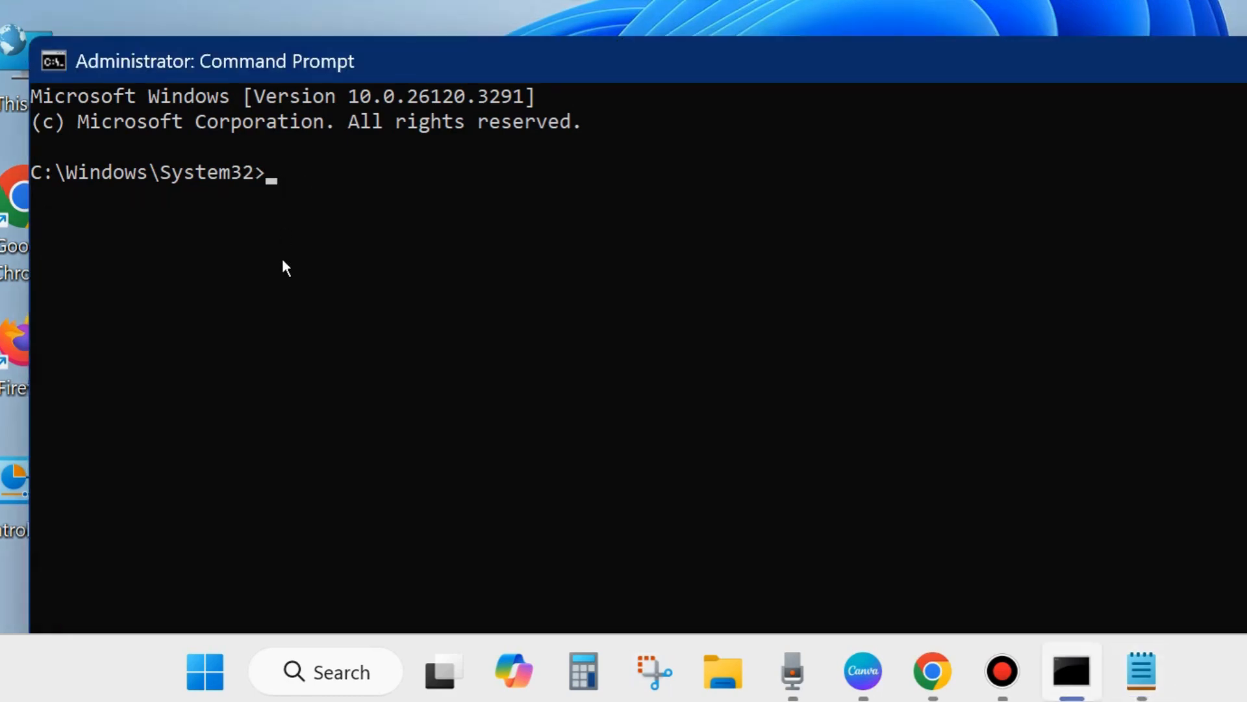
# Write the command sfc /scannow at the administrator prompt without running it, and minimize the Command Prompt and Notepad windows
pyautogui.write('sfc /scannow')
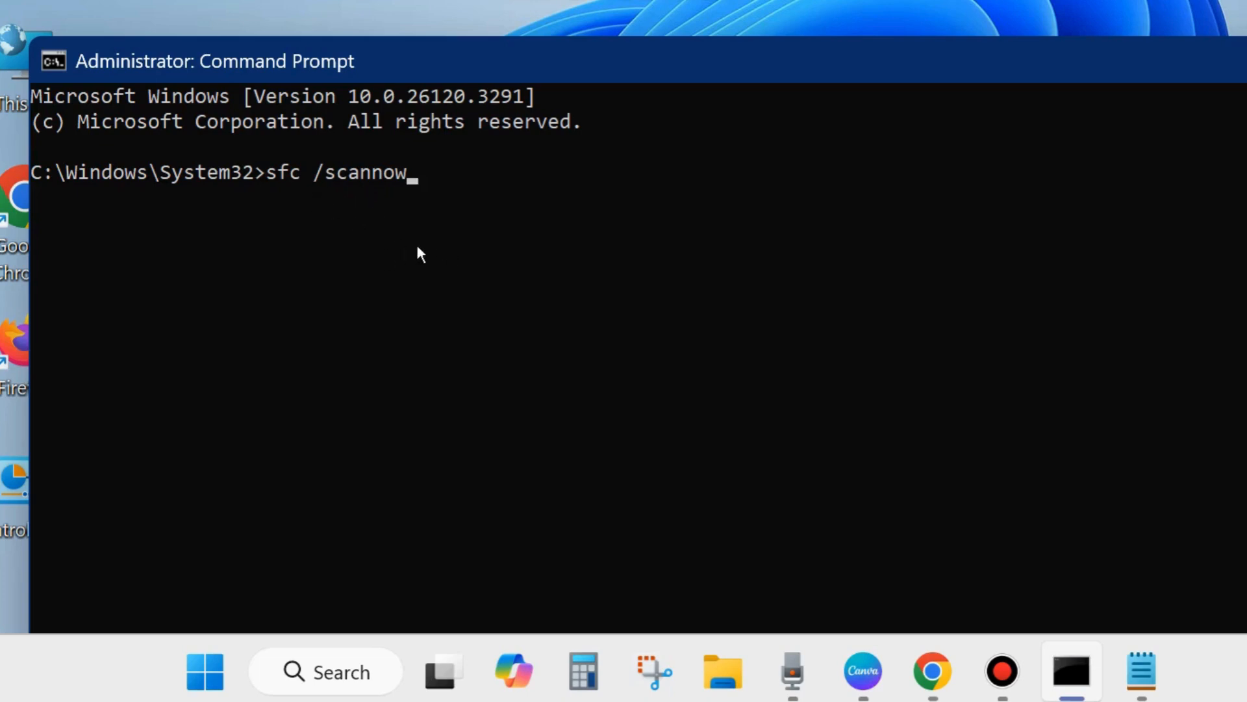
pyautogui.click(1246, 61)
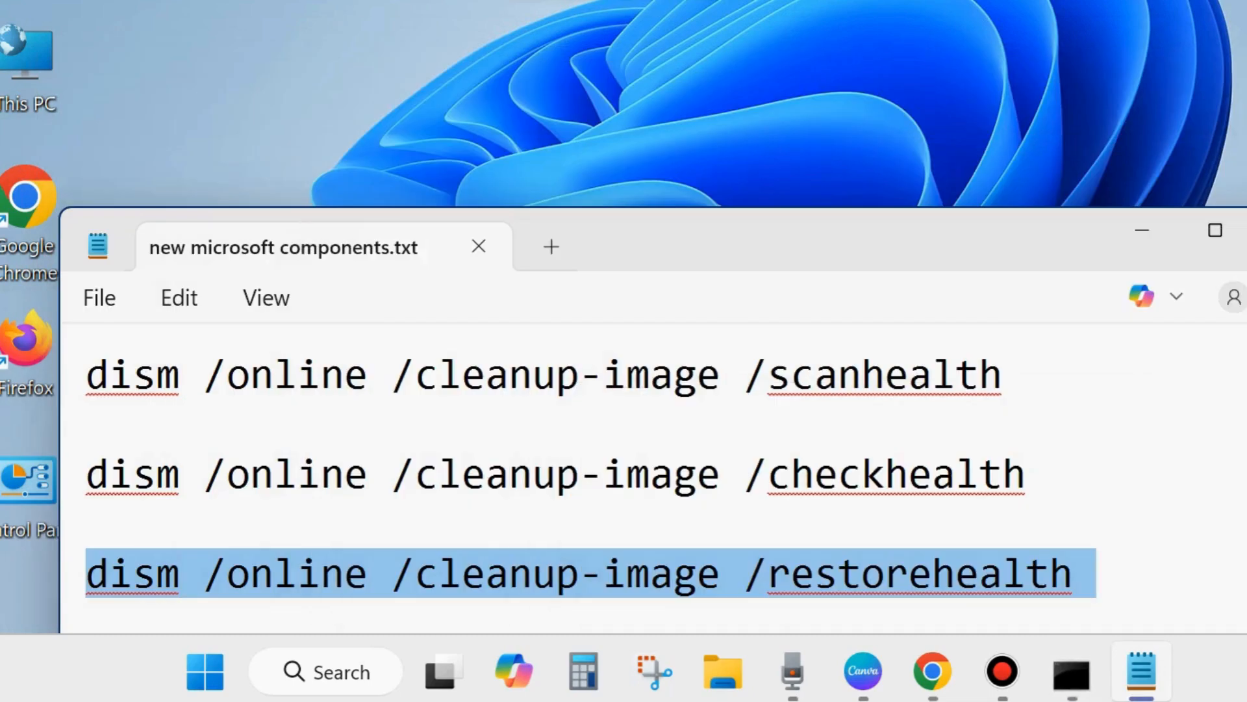
pyautogui.click(1142, 232)
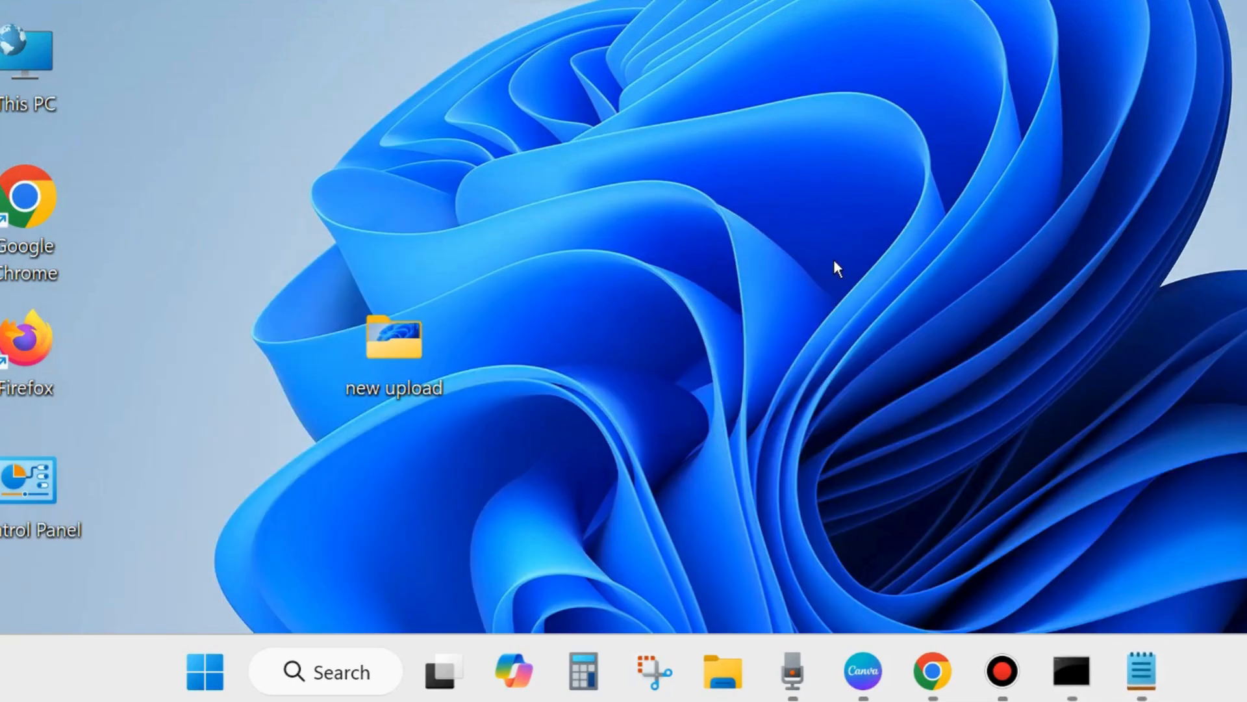
# Launch System Restore through the Run dialog with the command rstrui
pyautogui.rightClick(201, 668)
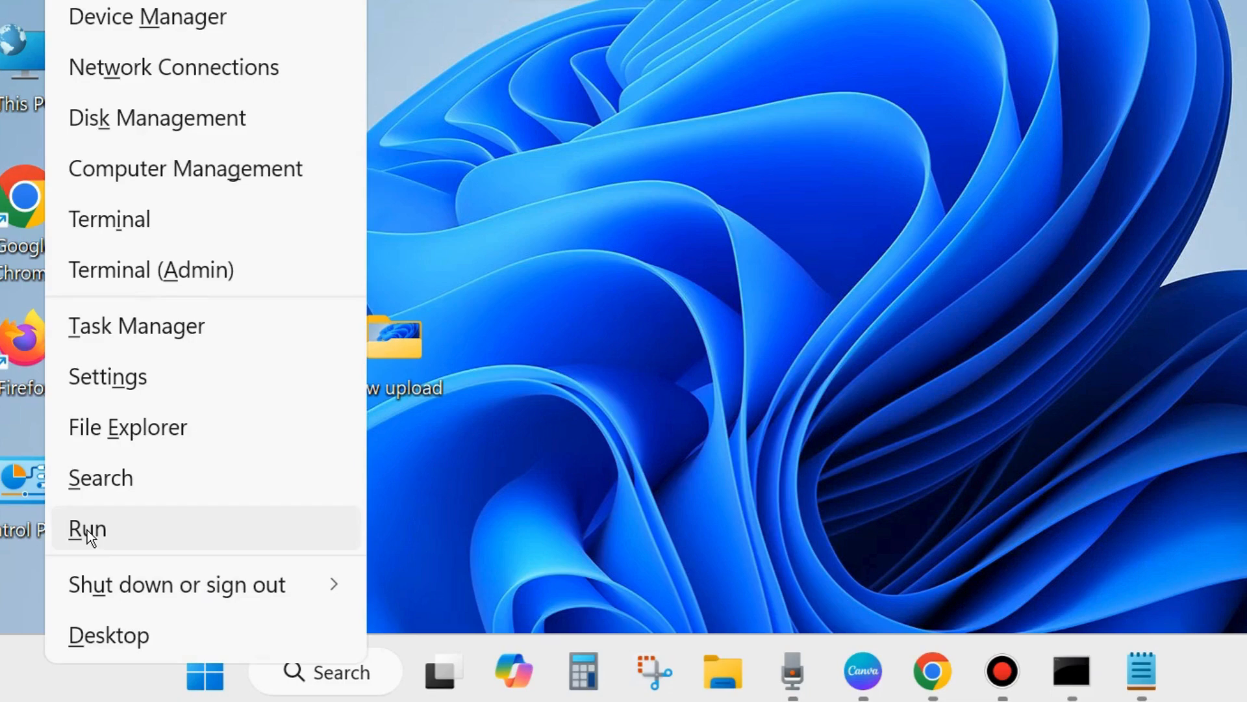
pyautogui.click(87, 529)
pyautogui.moveTo(145, 279); pyautogui.dragTo(468, 124)
pyautogui.write('rstrui')
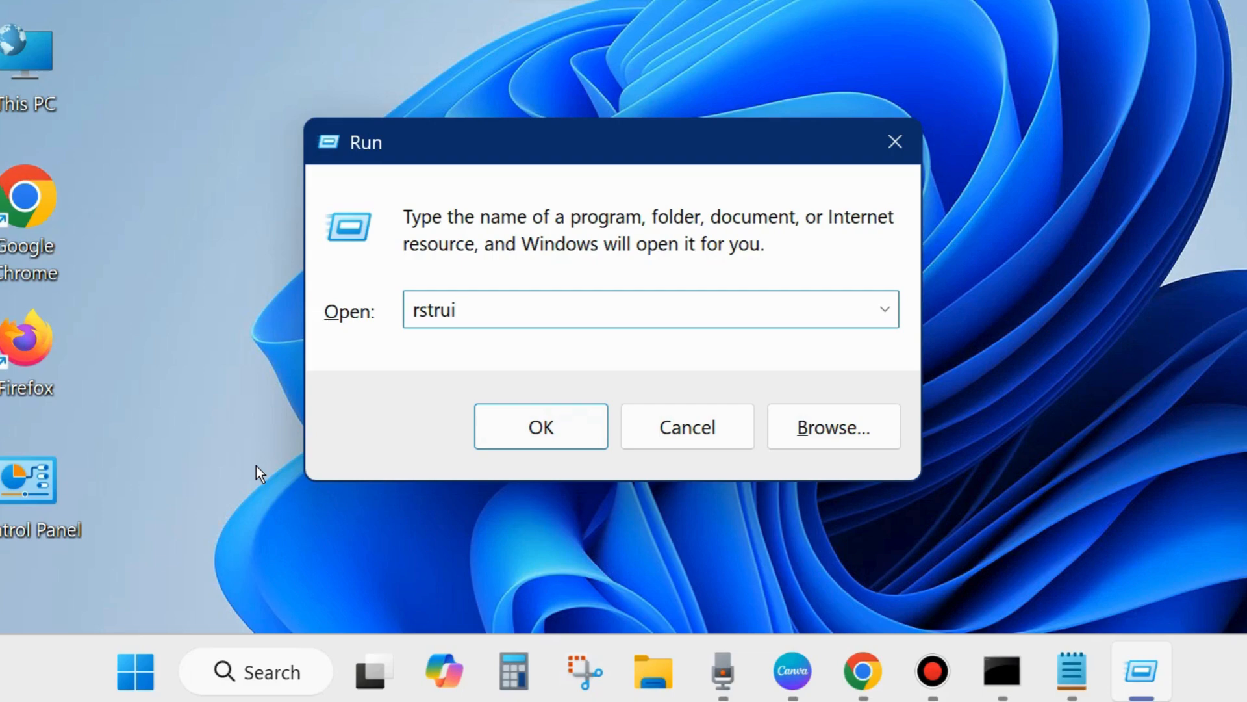
pyautogui.click(547, 426)
pyautogui.moveTo(969, 0); pyautogui.dragTo(768, 13)
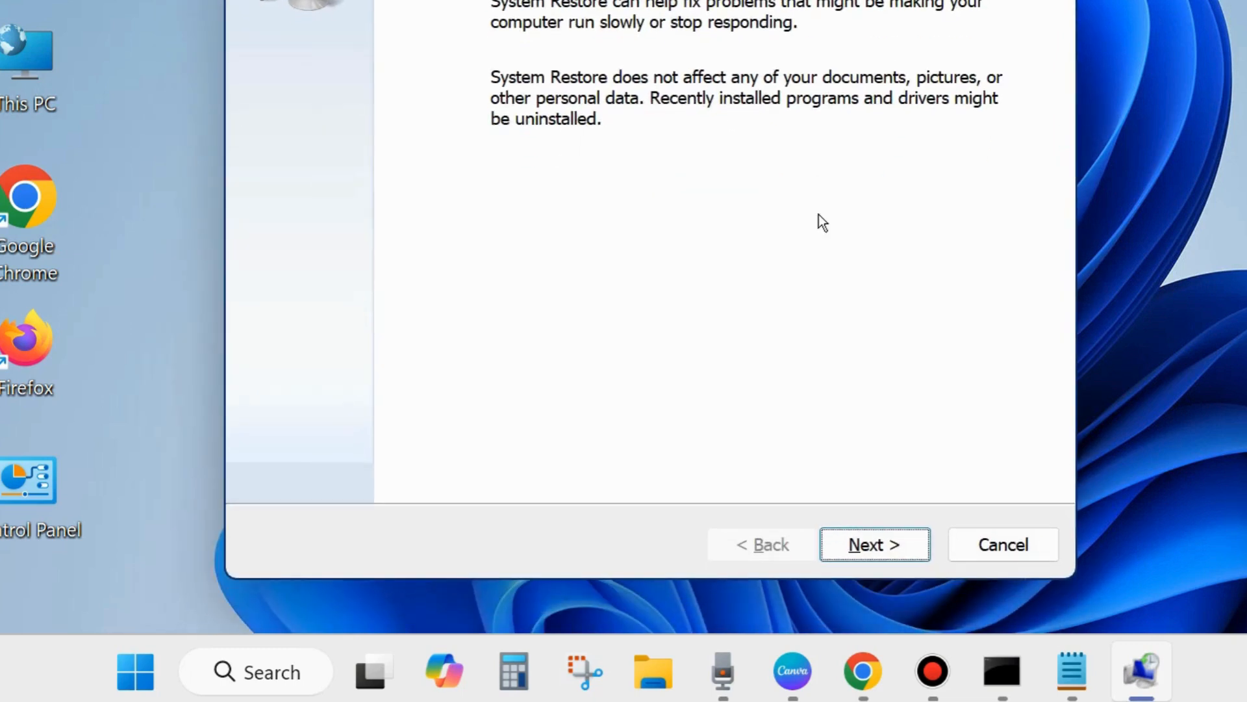
pyautogui.click(863, 551)
pyautogui.moveTo(735, 0); pyautogui.dragTo(738, 1)
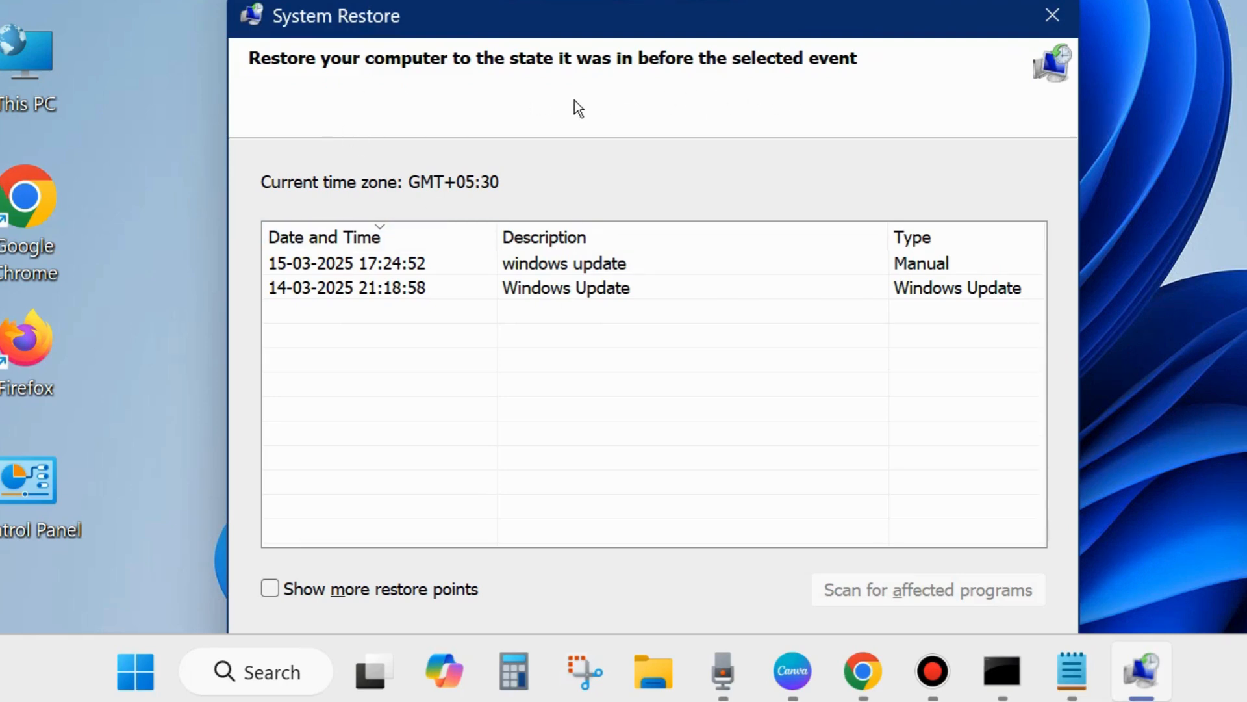
pyautogui.click(557, 290)
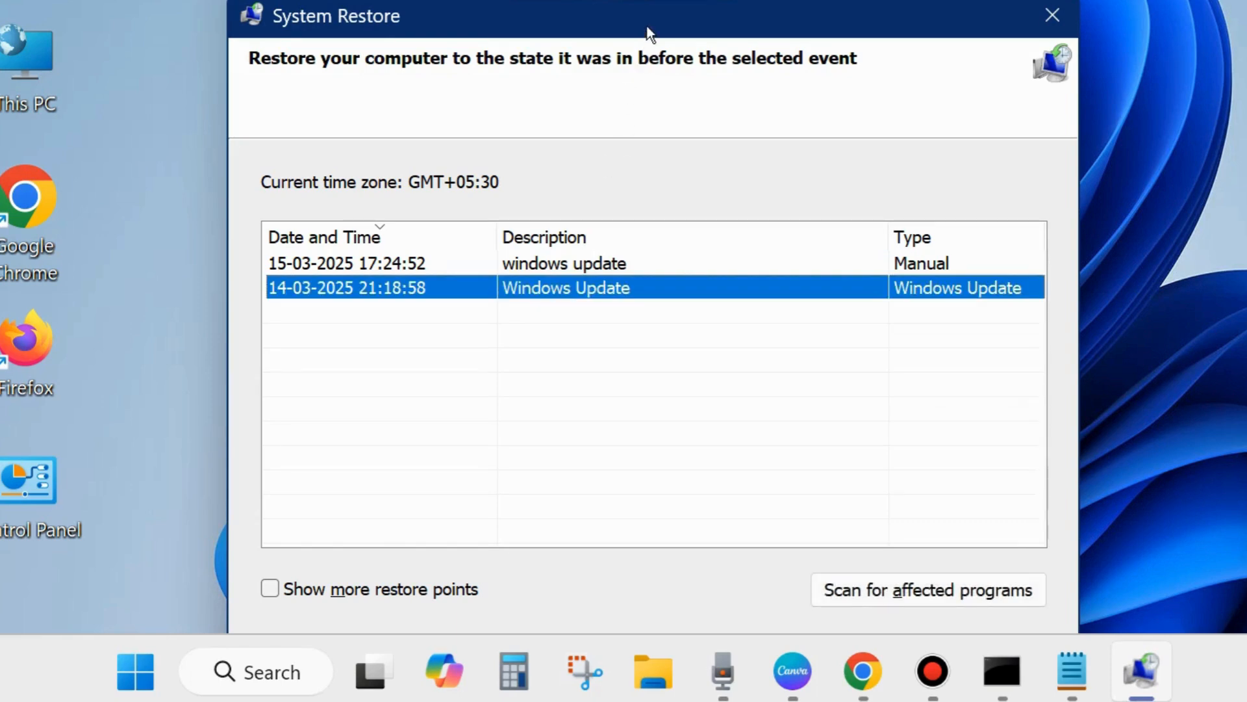
pyautogui.moveTo(650, 32); pyautogui.dragTo(661, 0)
pyautogui.click(889, 543)
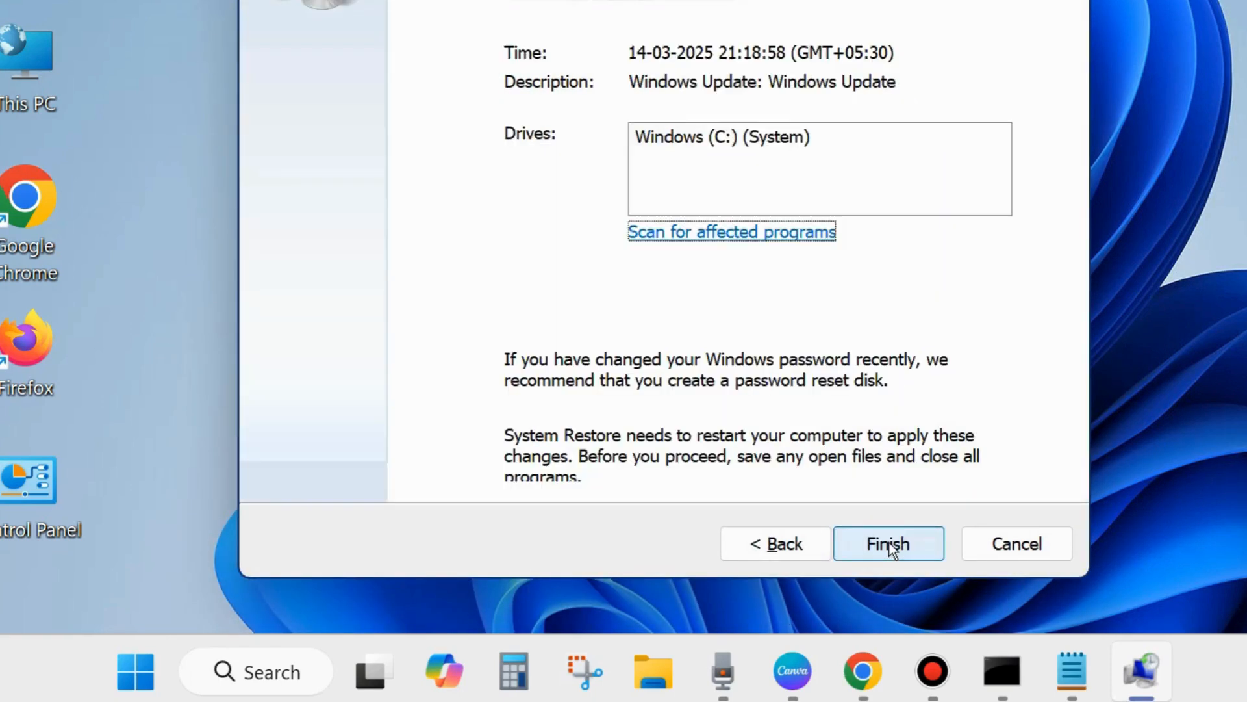
# Review the restore point's time, description and drives on the confirmation page, and close System Restore without starting the restore
pyautogui.moveTo(780, 0); pyautogui.dragTo(785, 9)
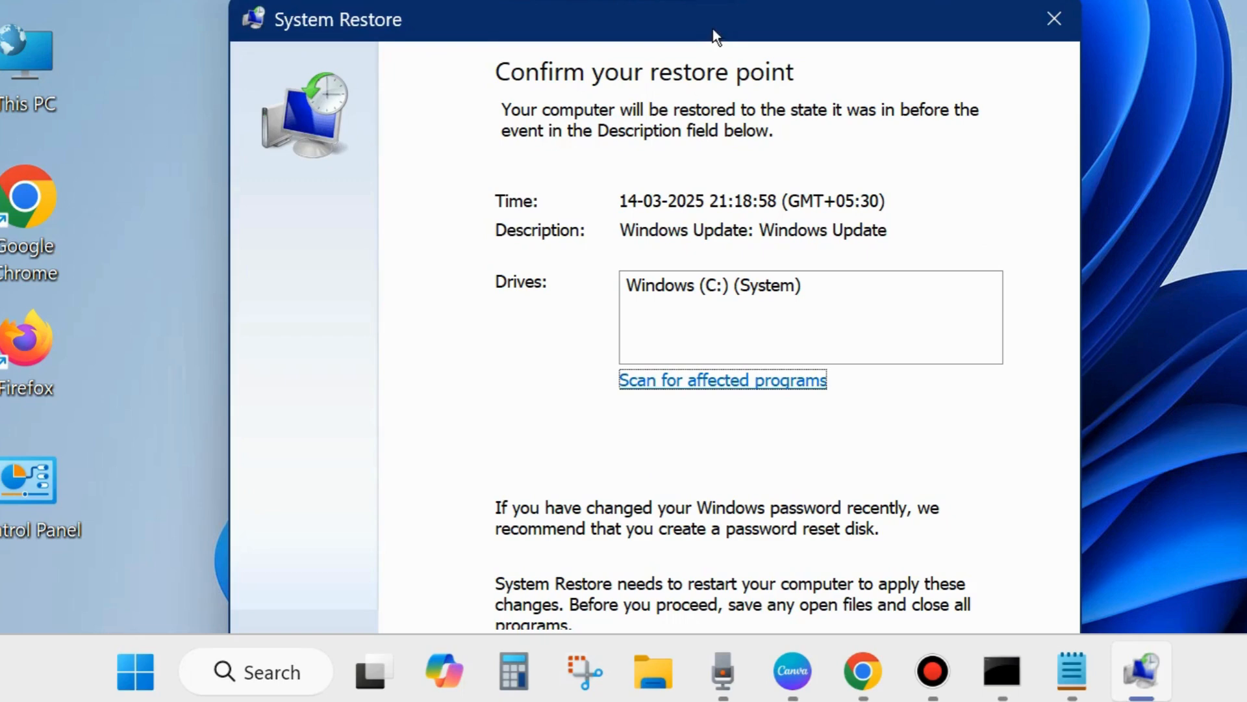
pyautogui.moveTo(712, 26); pyautogui.dragTo(732, 0)
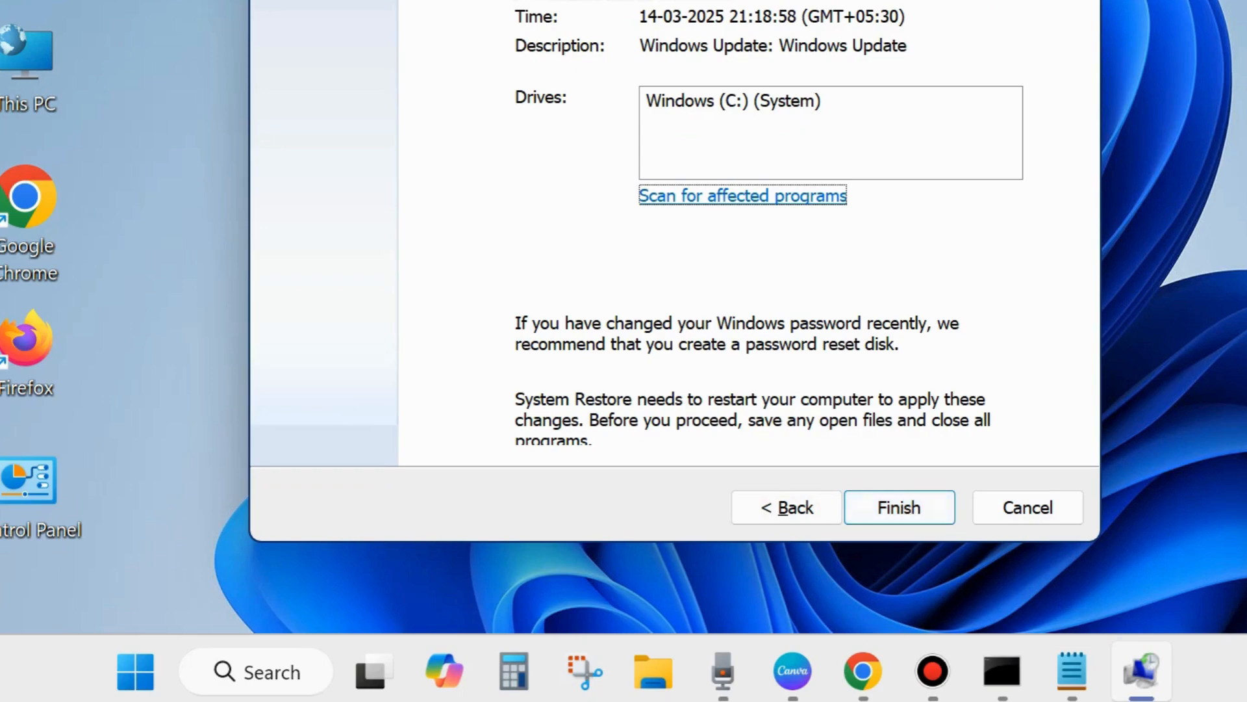
pyautogui.press('Escape')
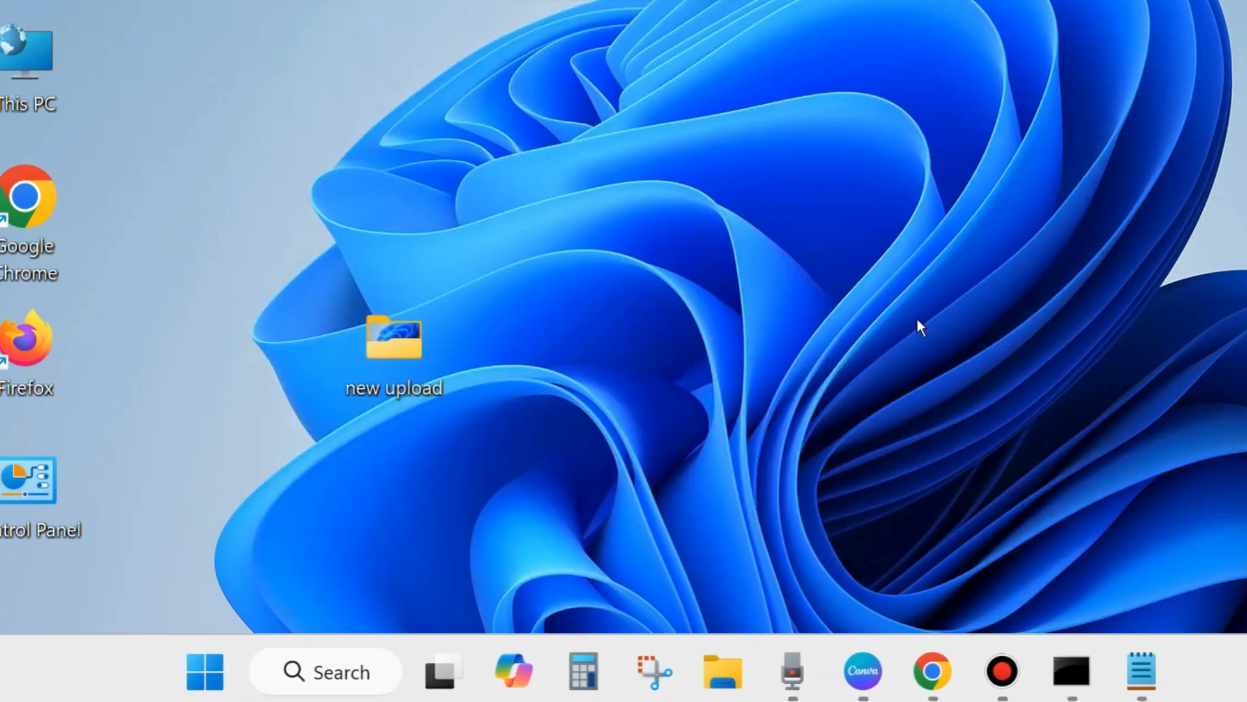